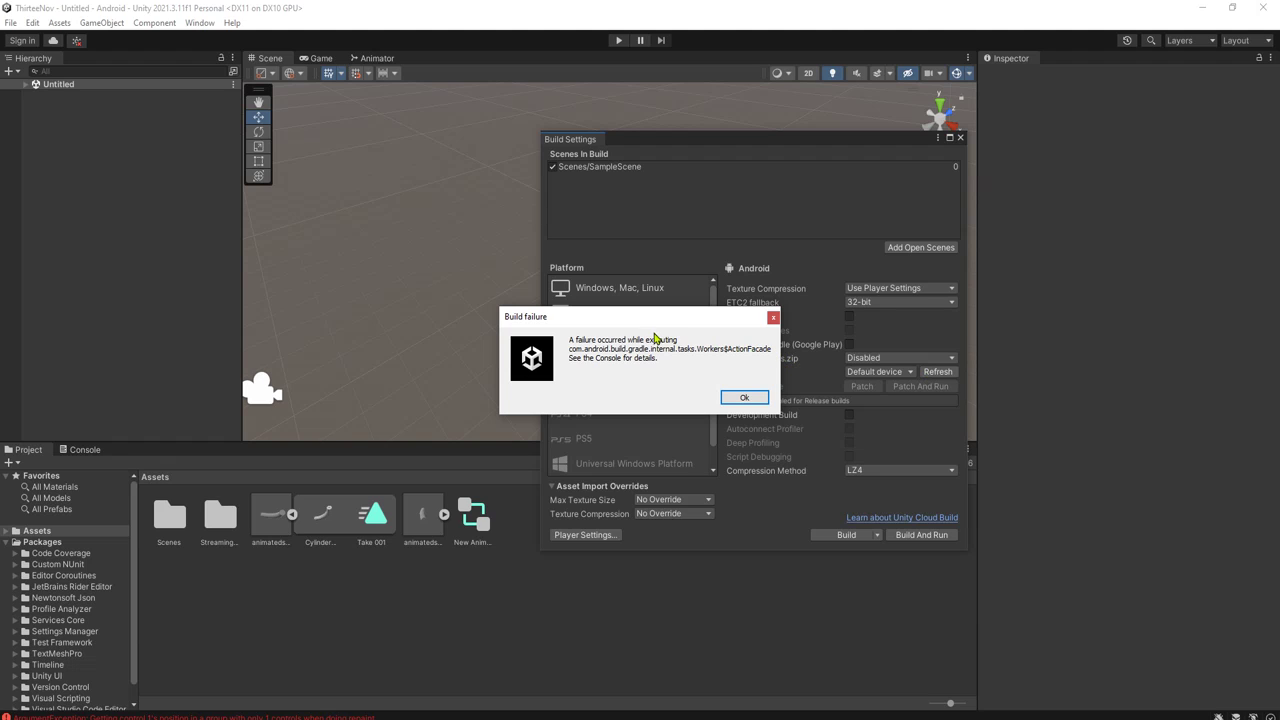
# Dismiss the Build failure message and show the Console's build errors and warnings.
pyautogui.moveTo(673, 318); pyautogui.dragTo(750, 228)
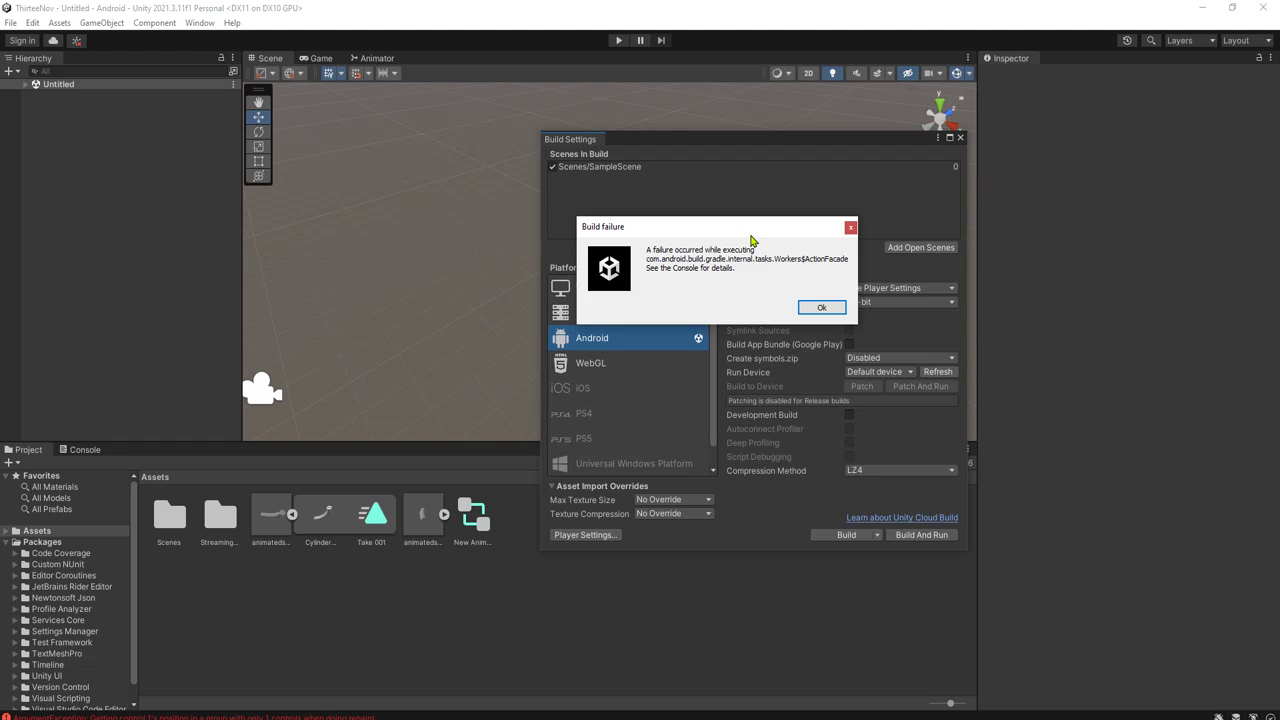
pyautogui.moveTo(756, 235); pyautogui.dragTo(761, 240)
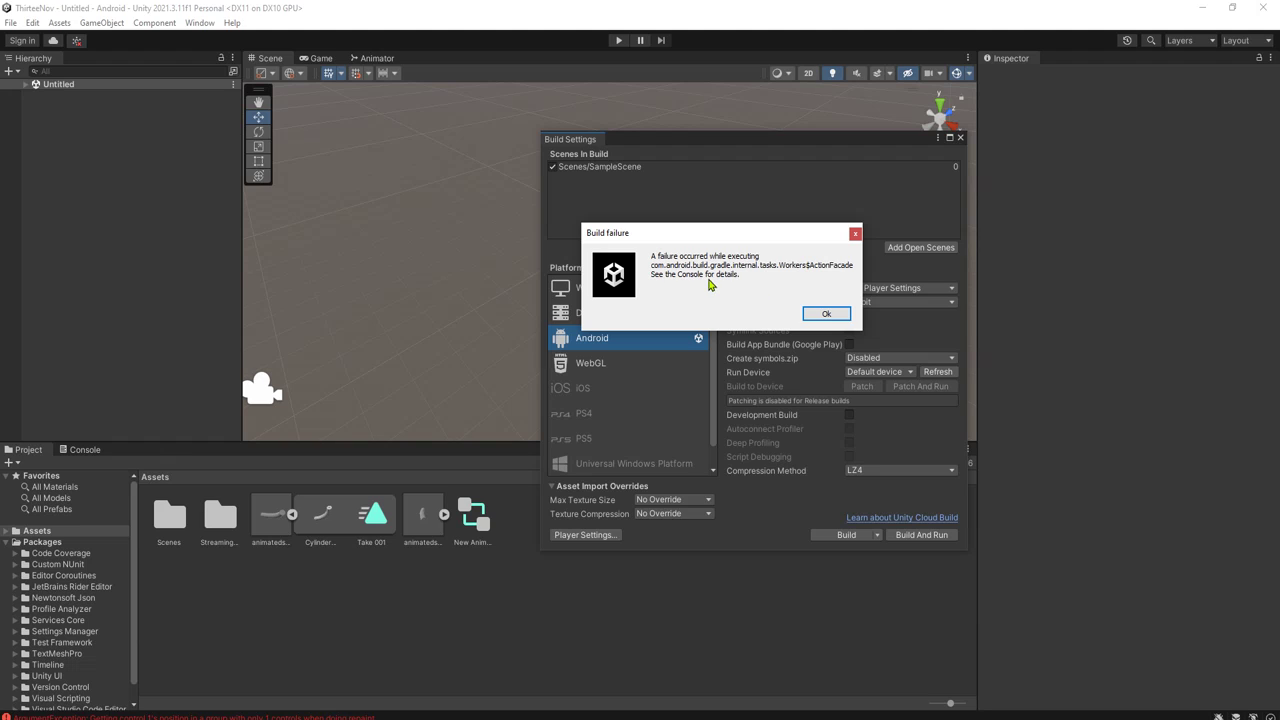
pyautogui.moveTo(692, 233); pyautogui.dragTo(699, 220)
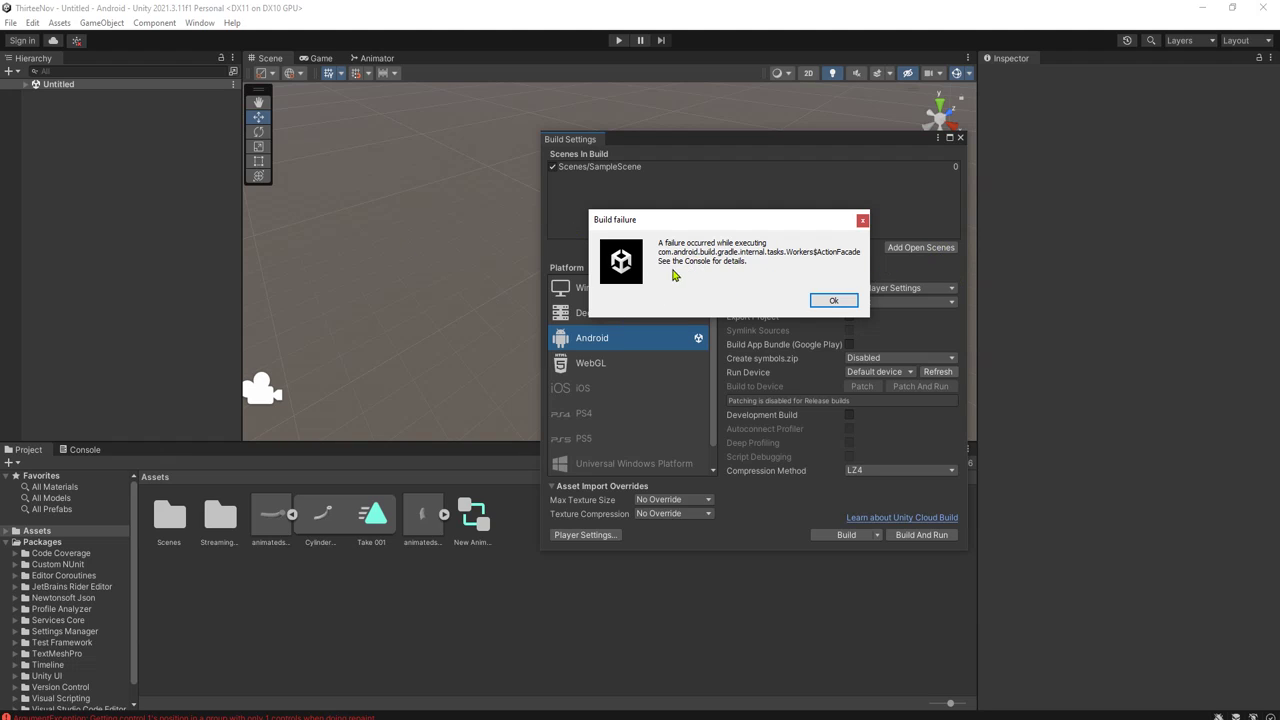
pyautogui.click(840, 302)
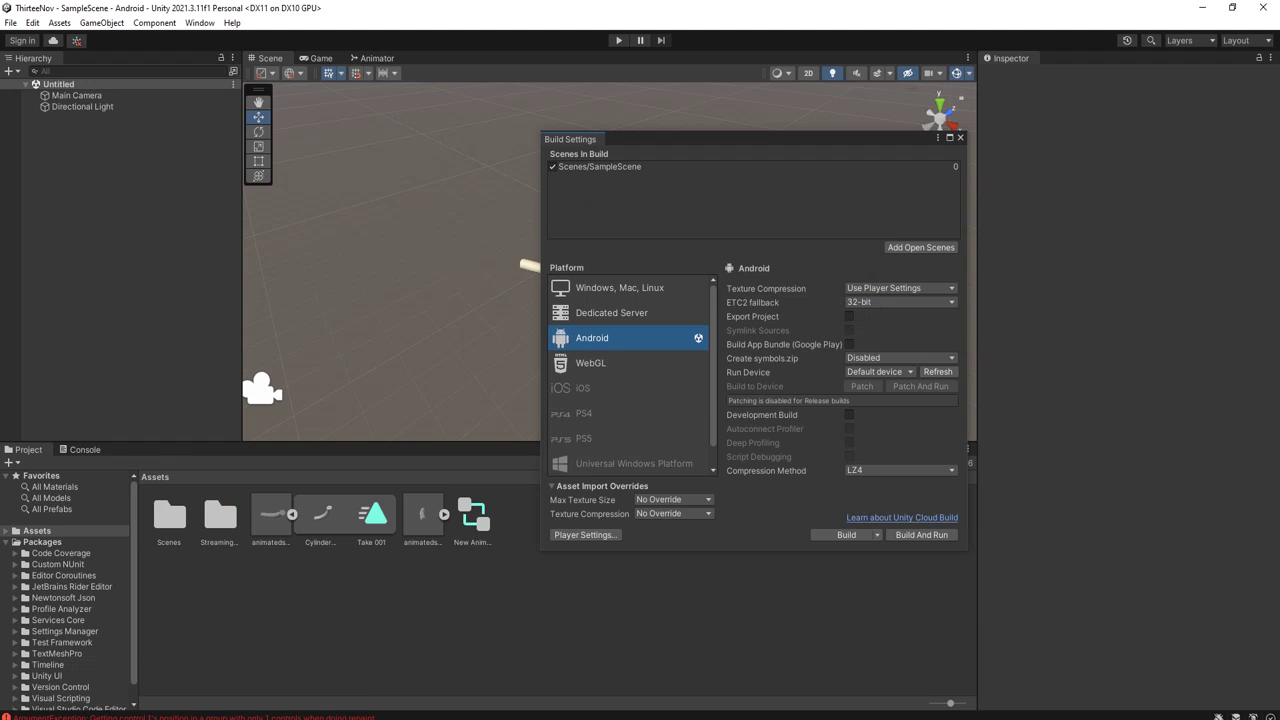
pyautogui.click(78, 450)
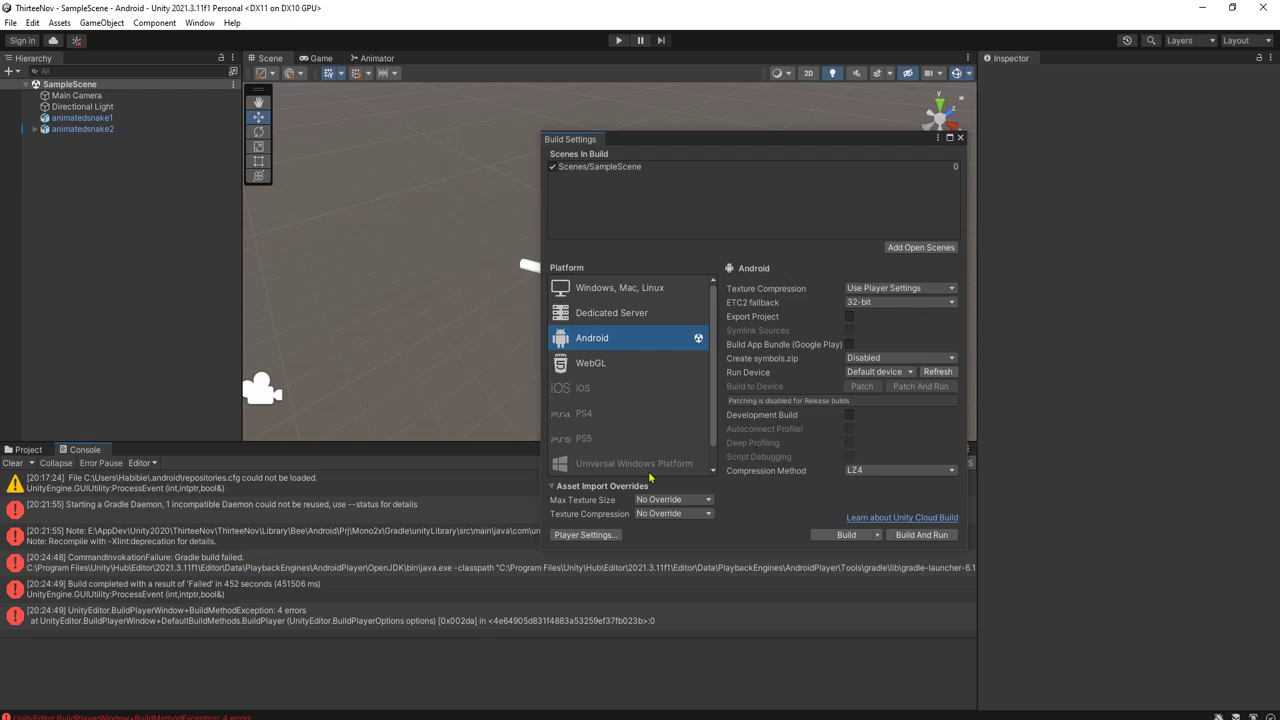
pyautogui.click(600, 536)
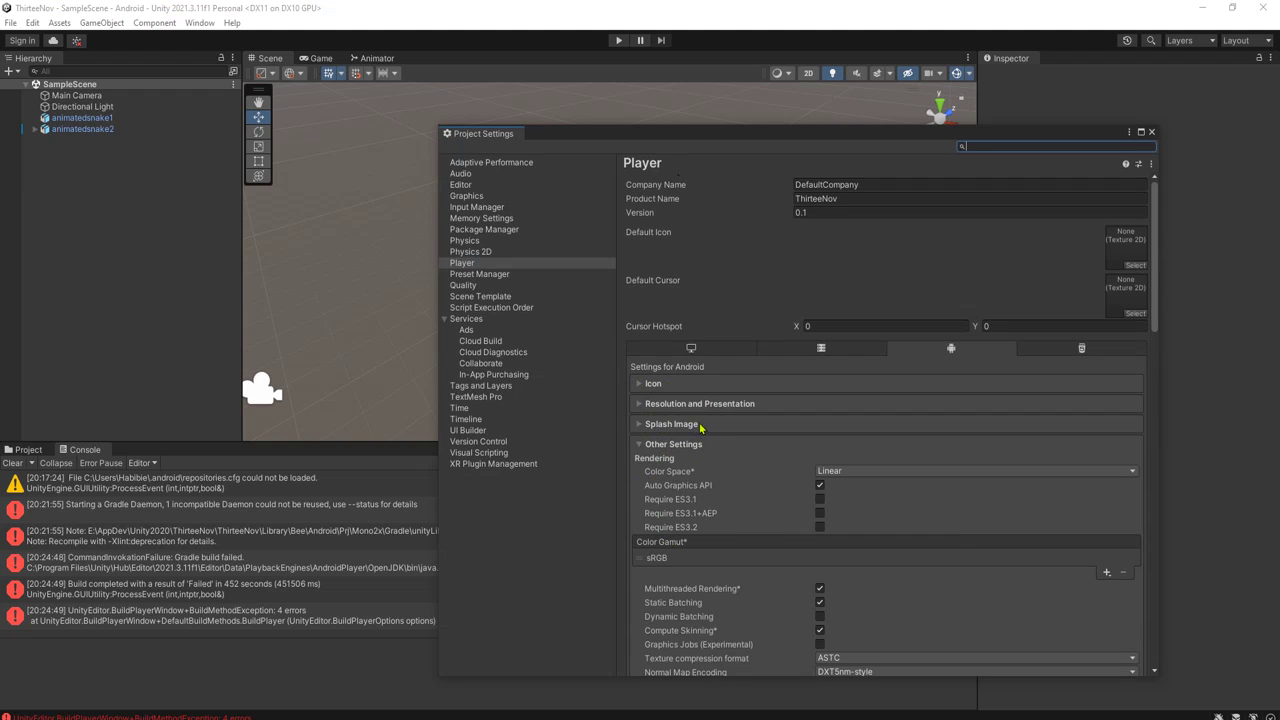
# Leave the Android Player's Target API Level set to Automatic.
pyautogui.scroll(-3, 693, 515)
pyautogui.scroll(-5, 691, 523)
pyautogui.scroll(-5, 695, 525)
pyautogui.scroll(-5, 700, 530)
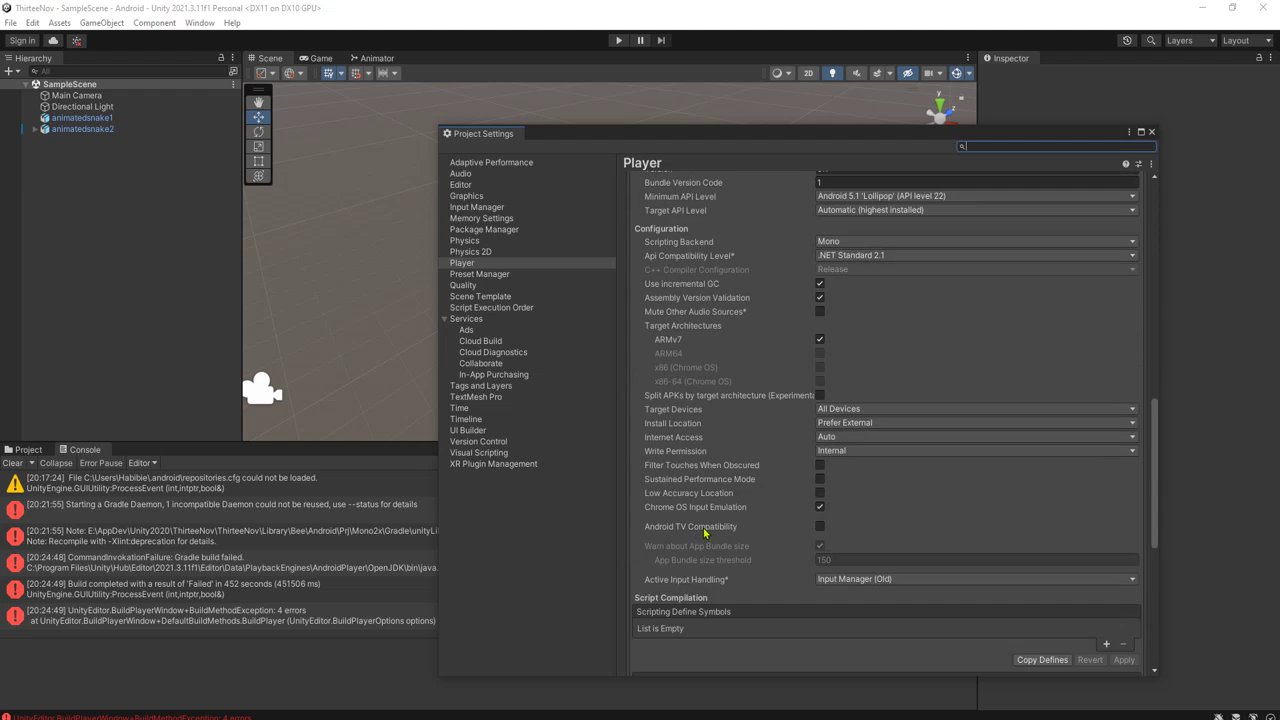
pyautogui.scroll(-2, 705, 531)
pyautogui.scroll(-3, 707, 525)
pyautogui.scroll(-2, 707, 525)
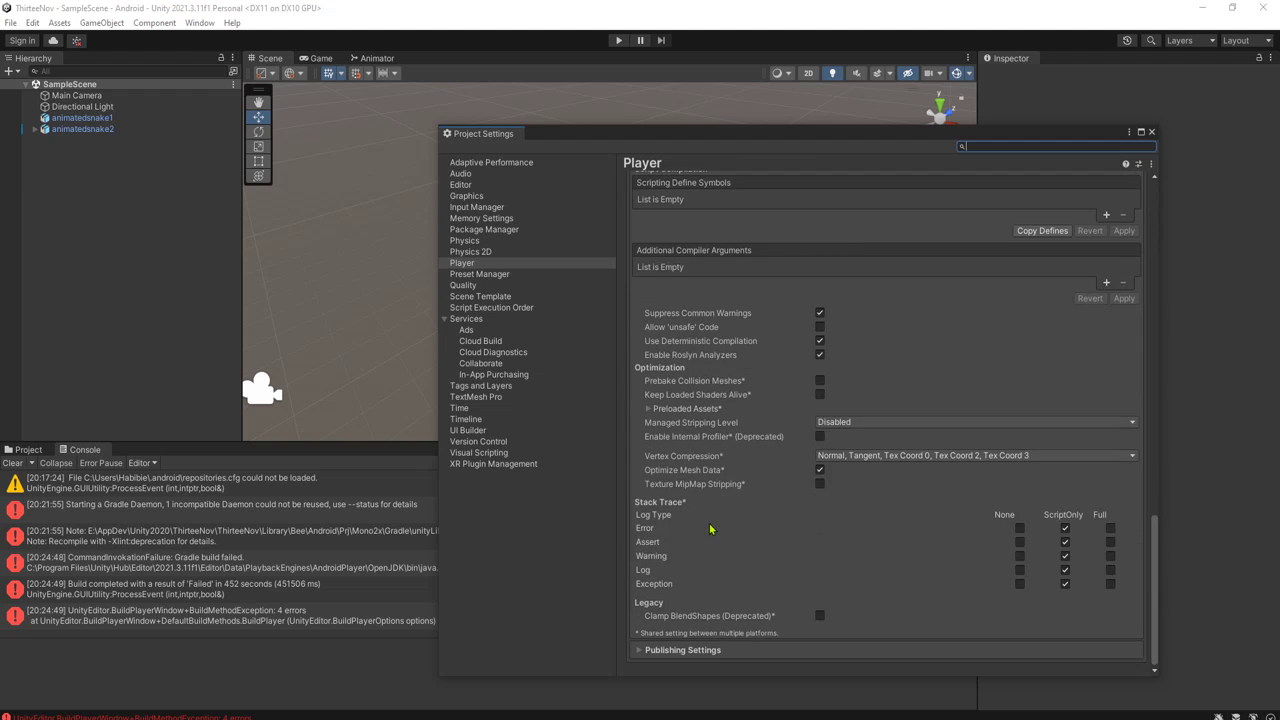
pyautogui.scroll(3, 710, 529)
pyautogui.scroll(3, 710, 529)
pyautogui.scroll(3, 710, 529)
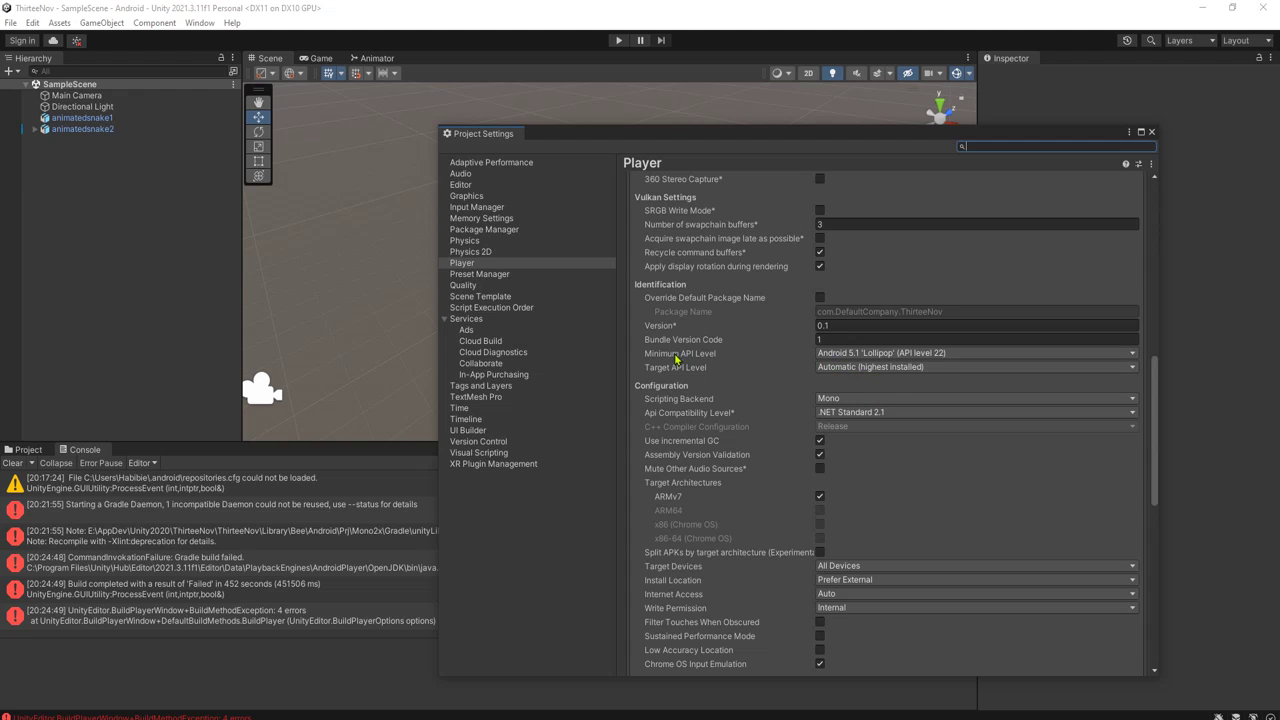
pyautogui.click(857, 370)
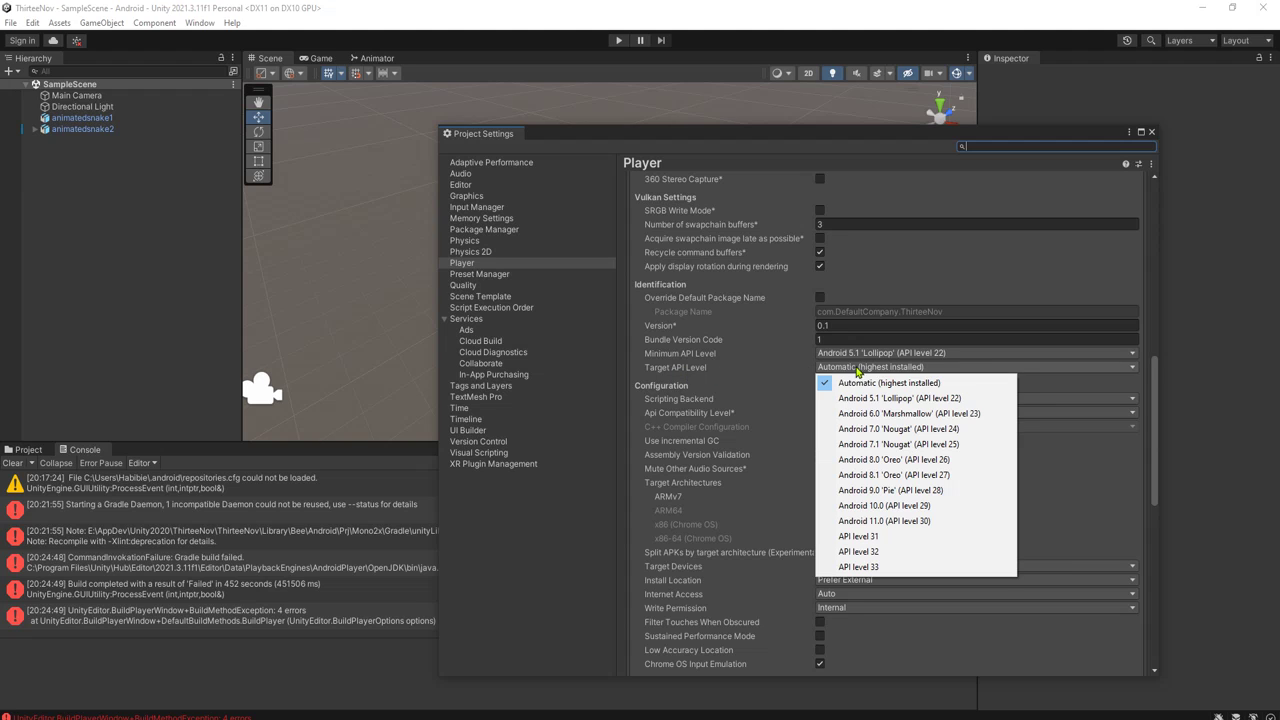
pyautogui.click(601, 370)
# Read the Gradle daemon, deprecation note and build exception errors in the Console.
pyautogui.scroll(4, 769, 548)
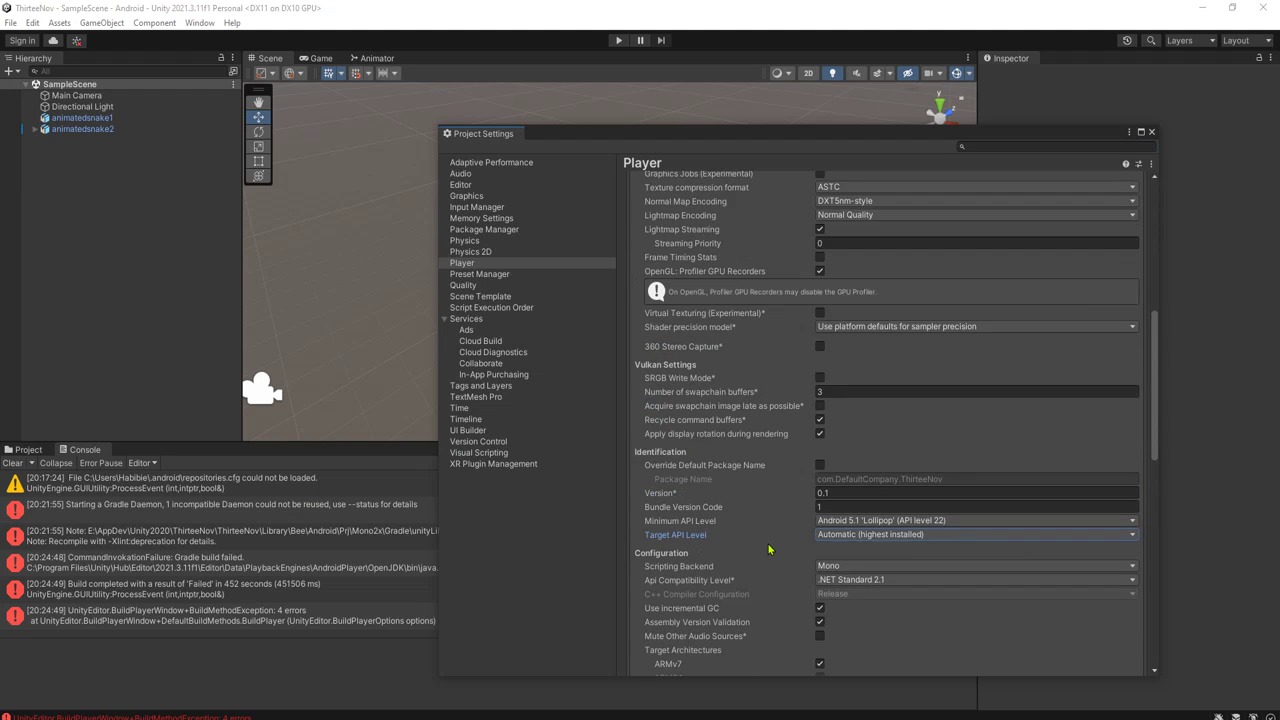
pyautogui.scroll(9, 769, 548)
pyautogui.scroll(2, 769, 548)
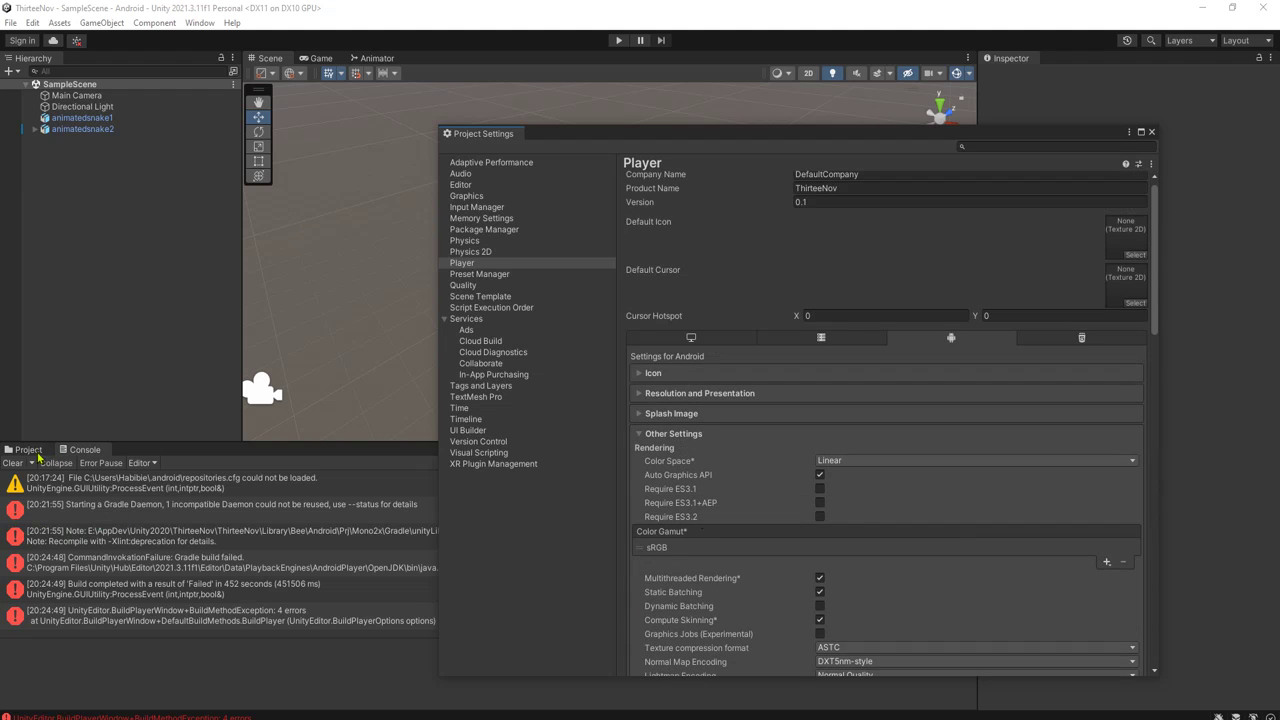
pyautogui.click(178, 516)
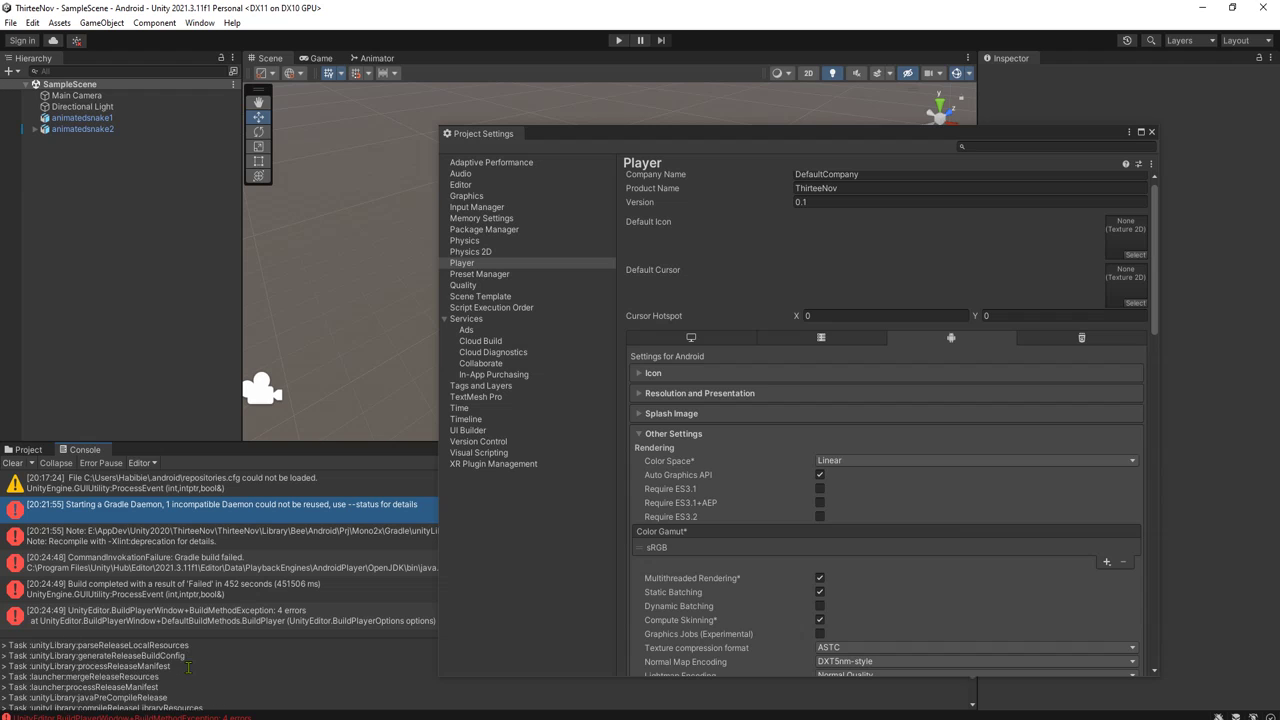
pyautogui.click(145, 547)
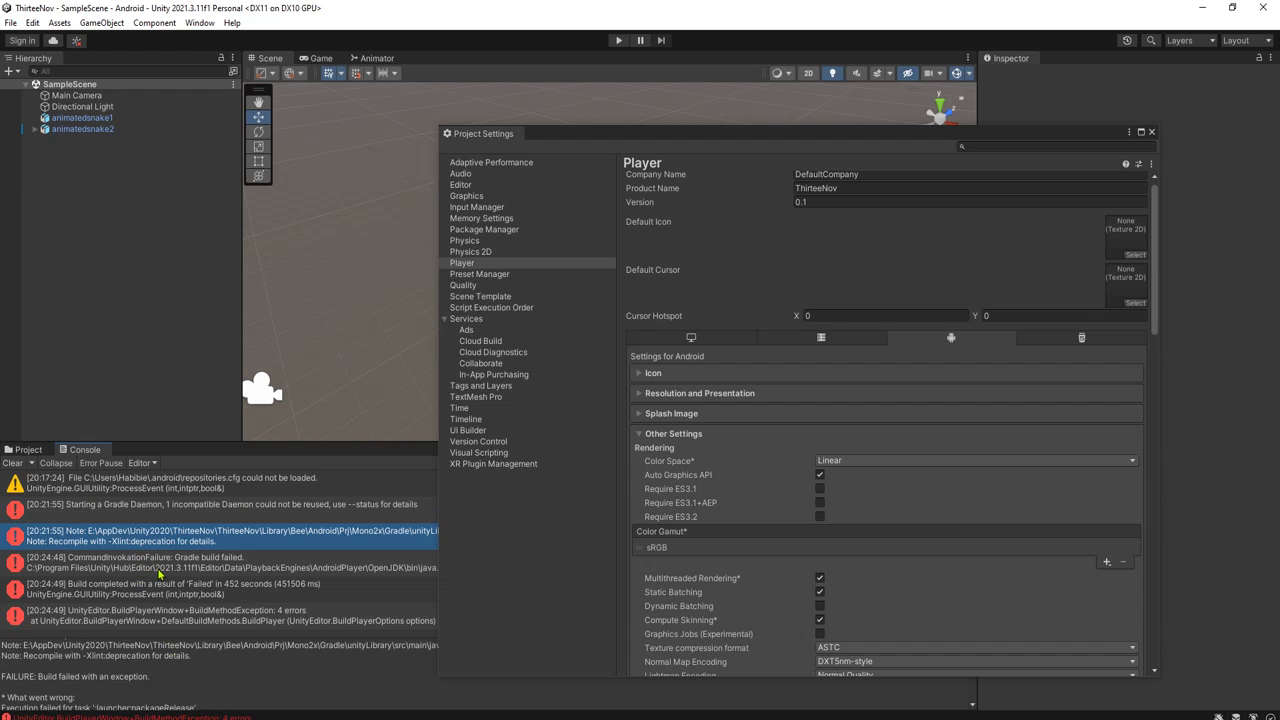
pyautogui.click(330, 615)
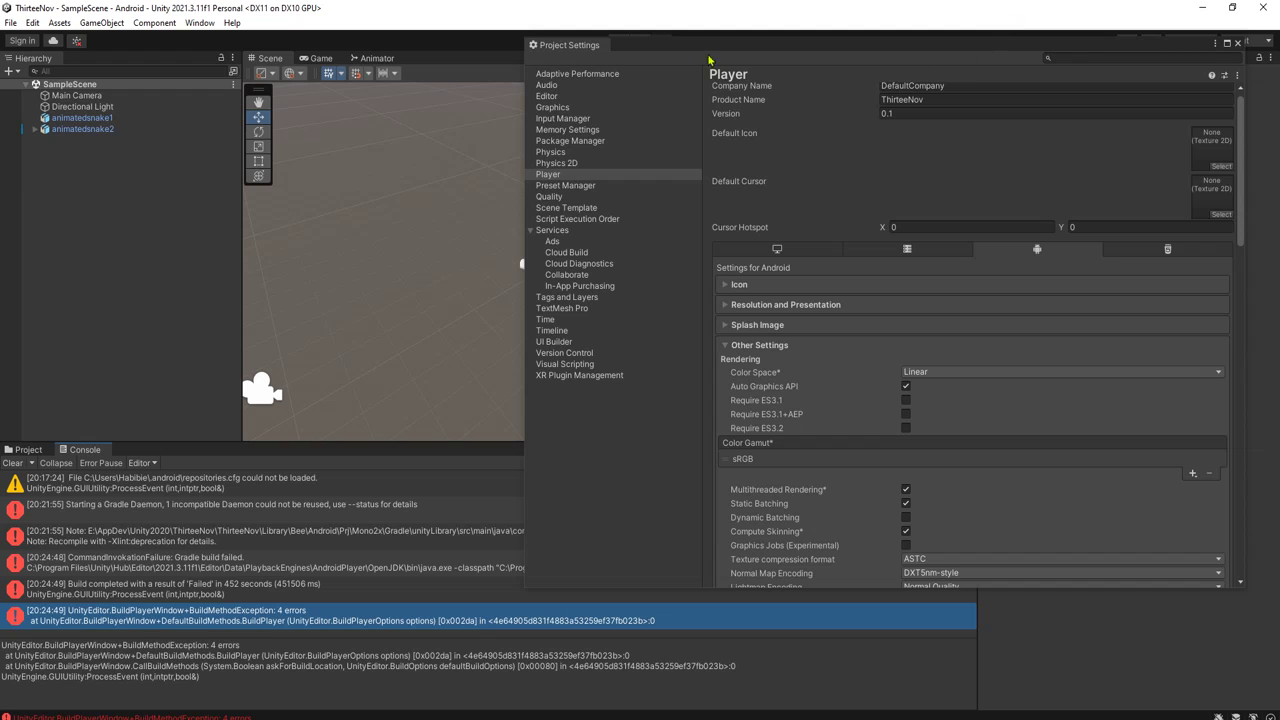
# Move the Project Settings window aside and close it.
pyautogui.moveTo(591, 50); pyautogui.dragTo(595, 50)
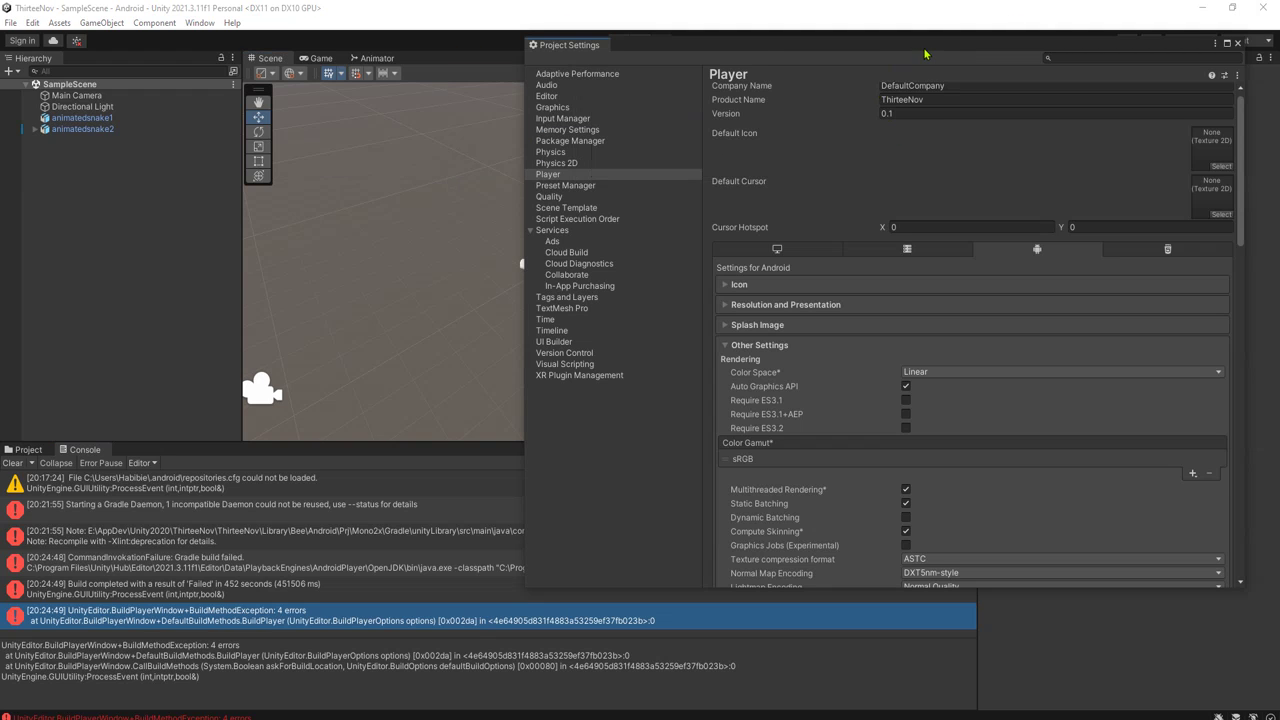
pyautogui.moveTo(925, 55); pyautogui.dragTo(767, 128)
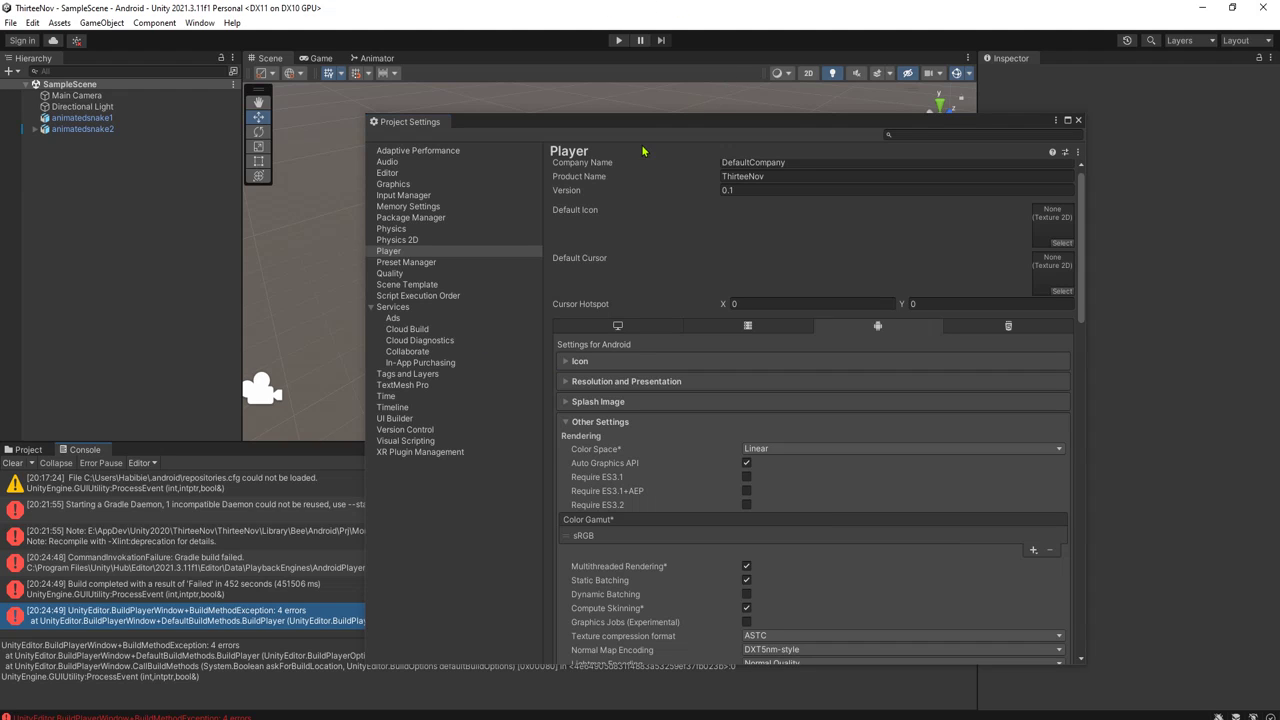
pyautogui.click(1078, 121)
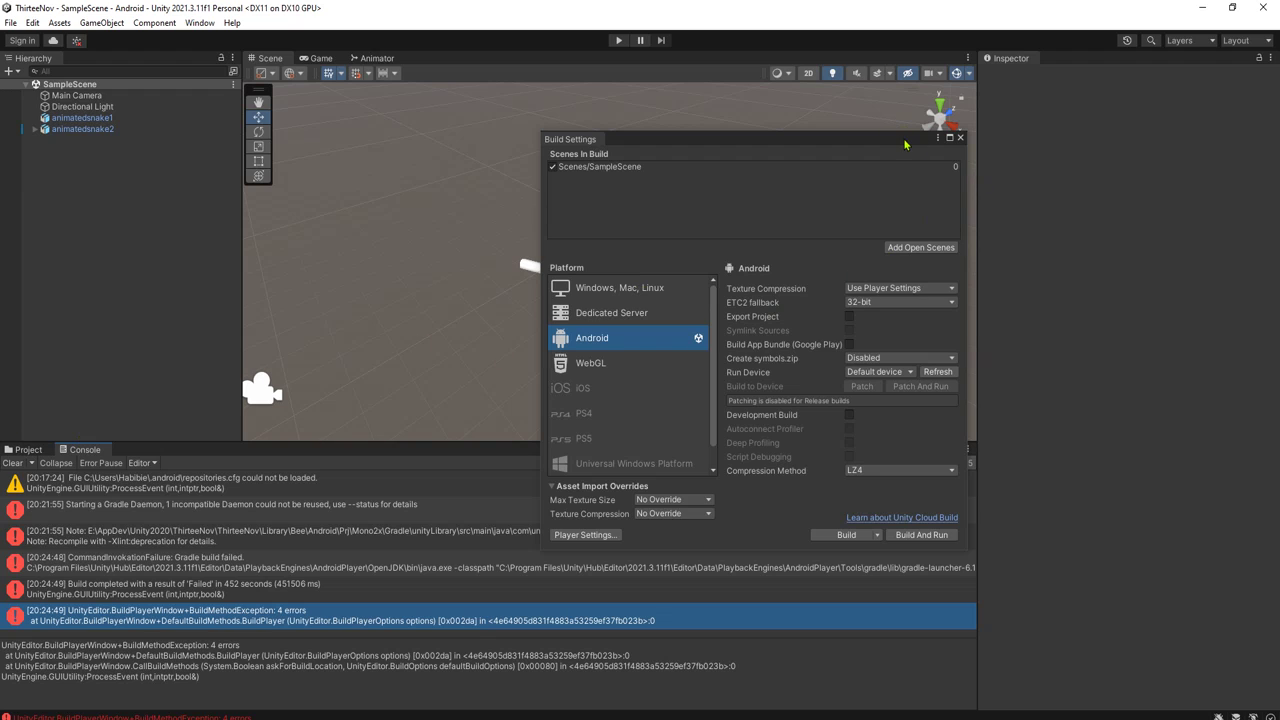
# Close the build settings window, clear the Console and return to the Project browser.
pyautogui.moveTo(905, 145); pyautogui.dragTo(692, 119)
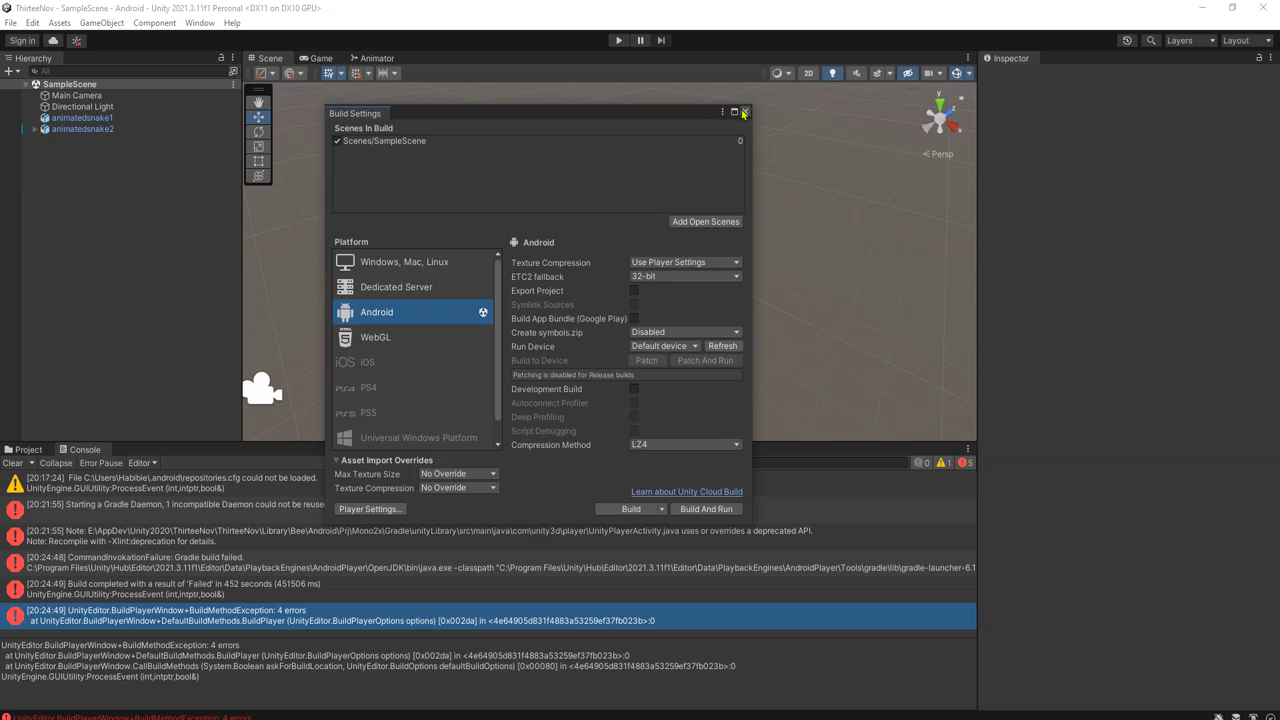
pyautogui.click(745, 112)
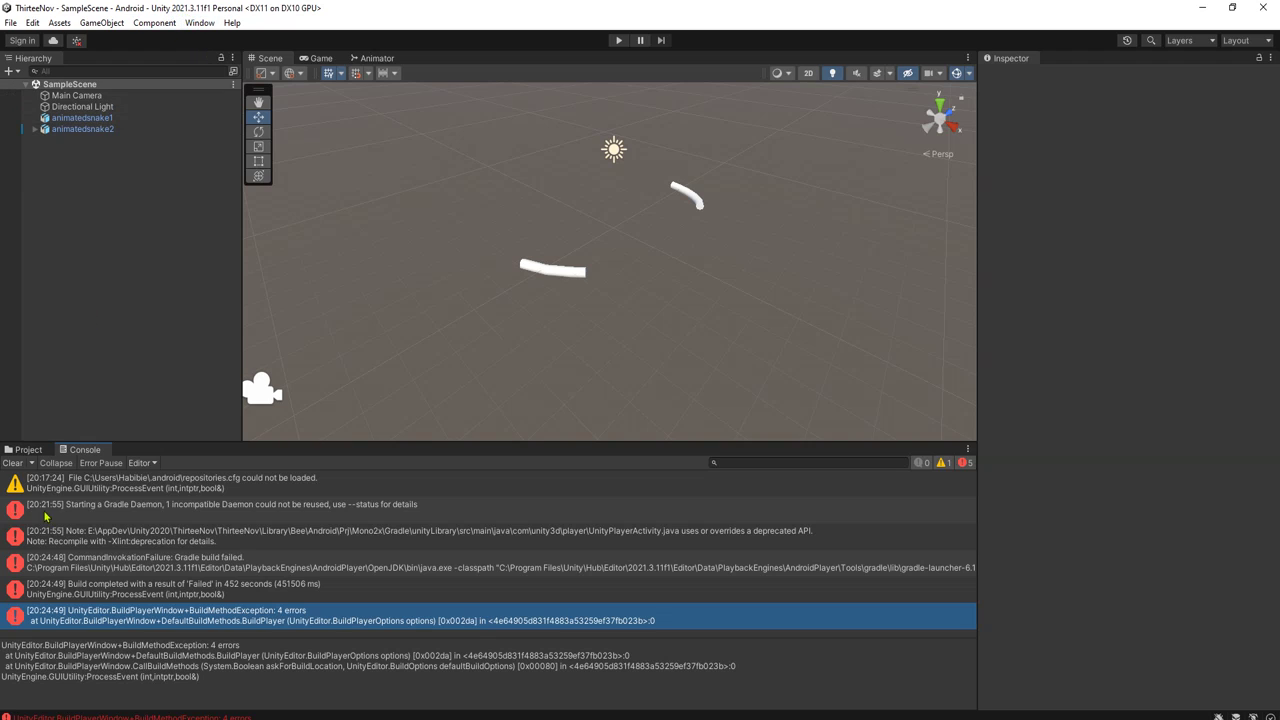
pyautogui.click(12, 463)
pyautogui.click(27, 449)
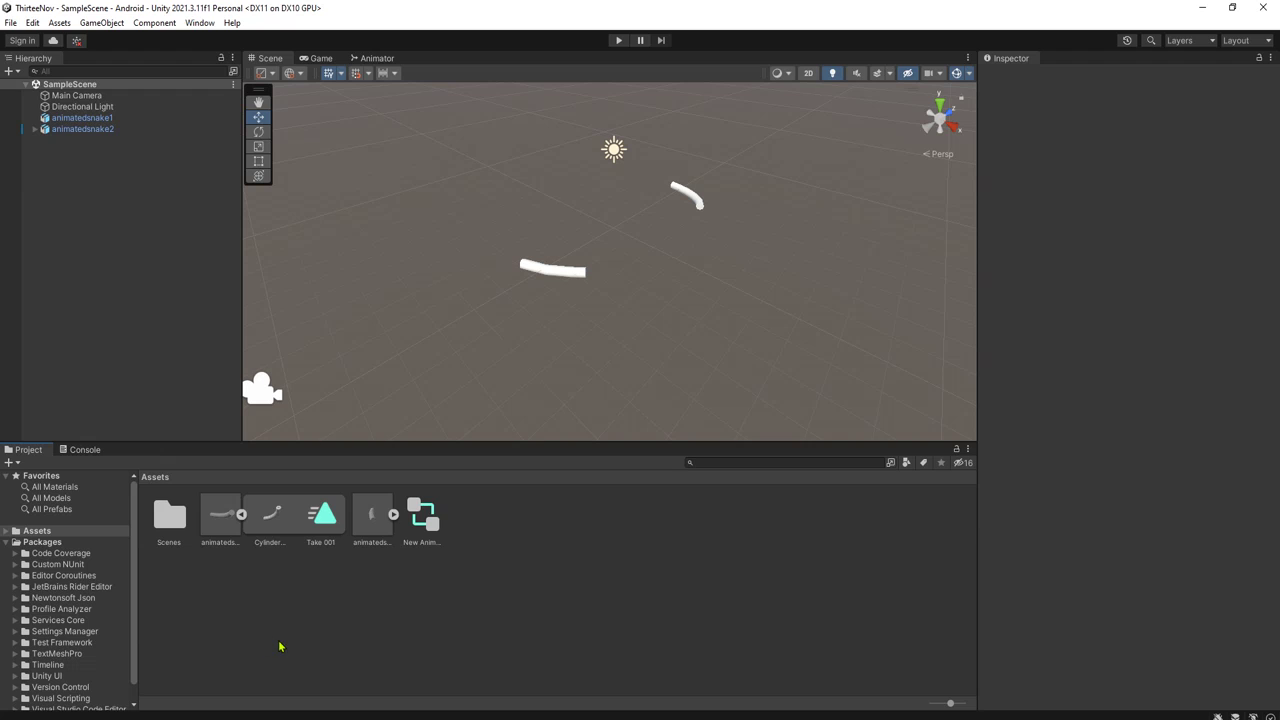
# Reopen Build Settings with Android as the target platform.
pyautogui.click(106, 23)
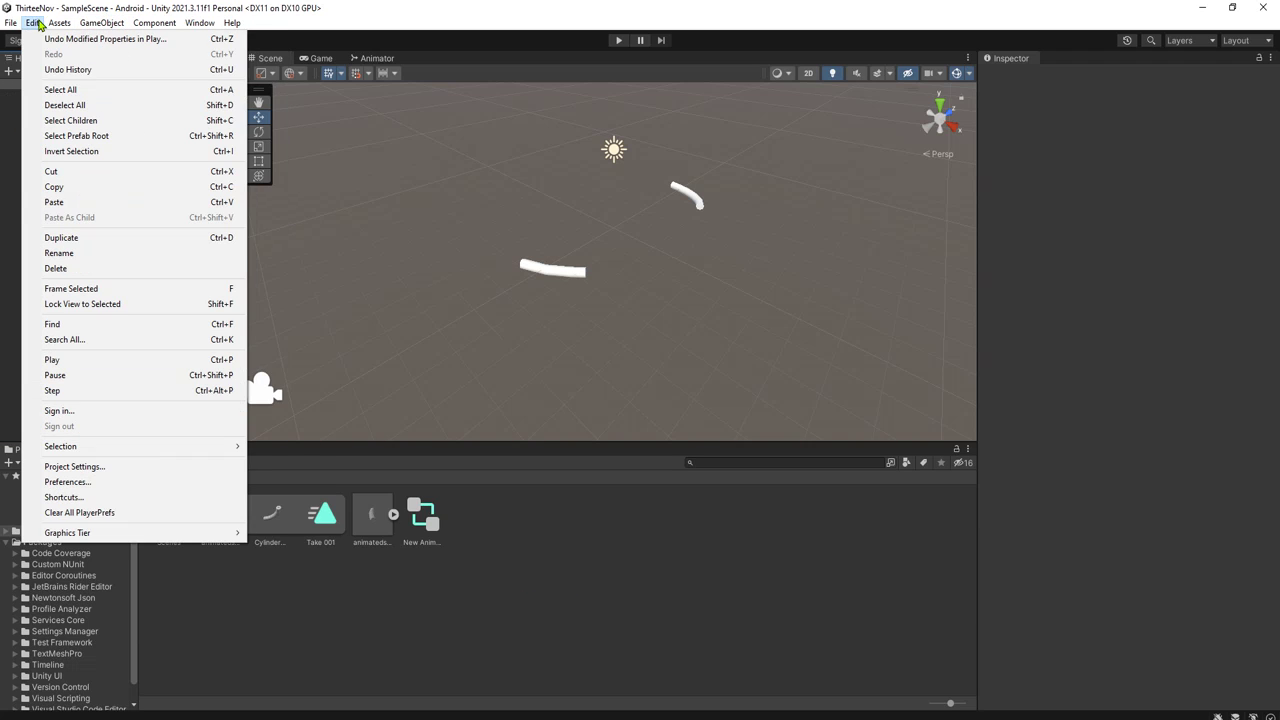
pyautogui.click(55, 192)
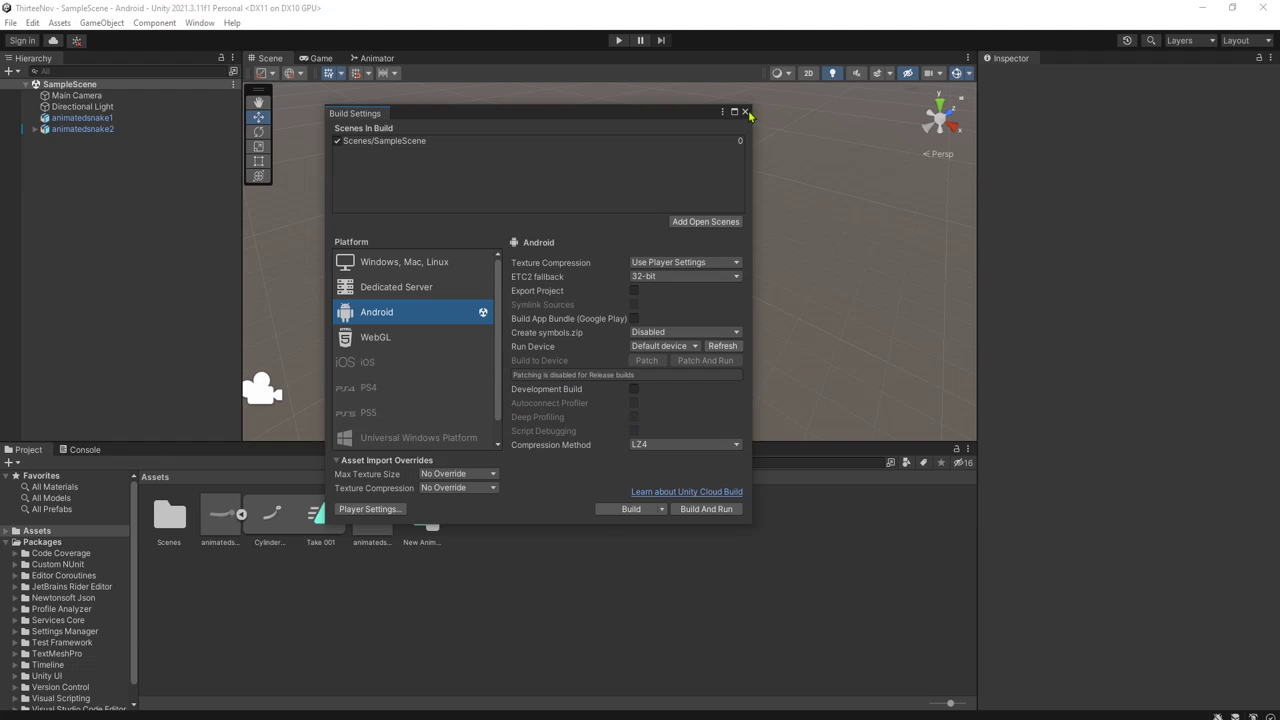
pyautogui.click(33, 23)
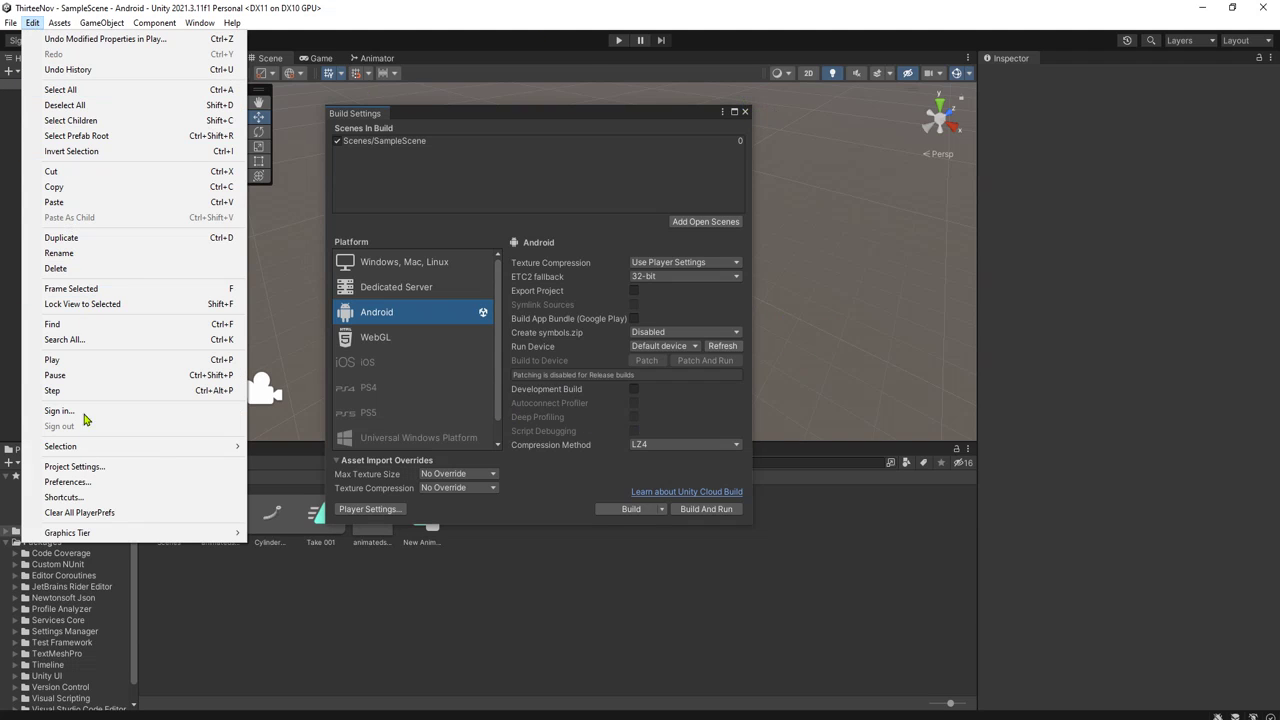
pyautogui.click(98, 487)
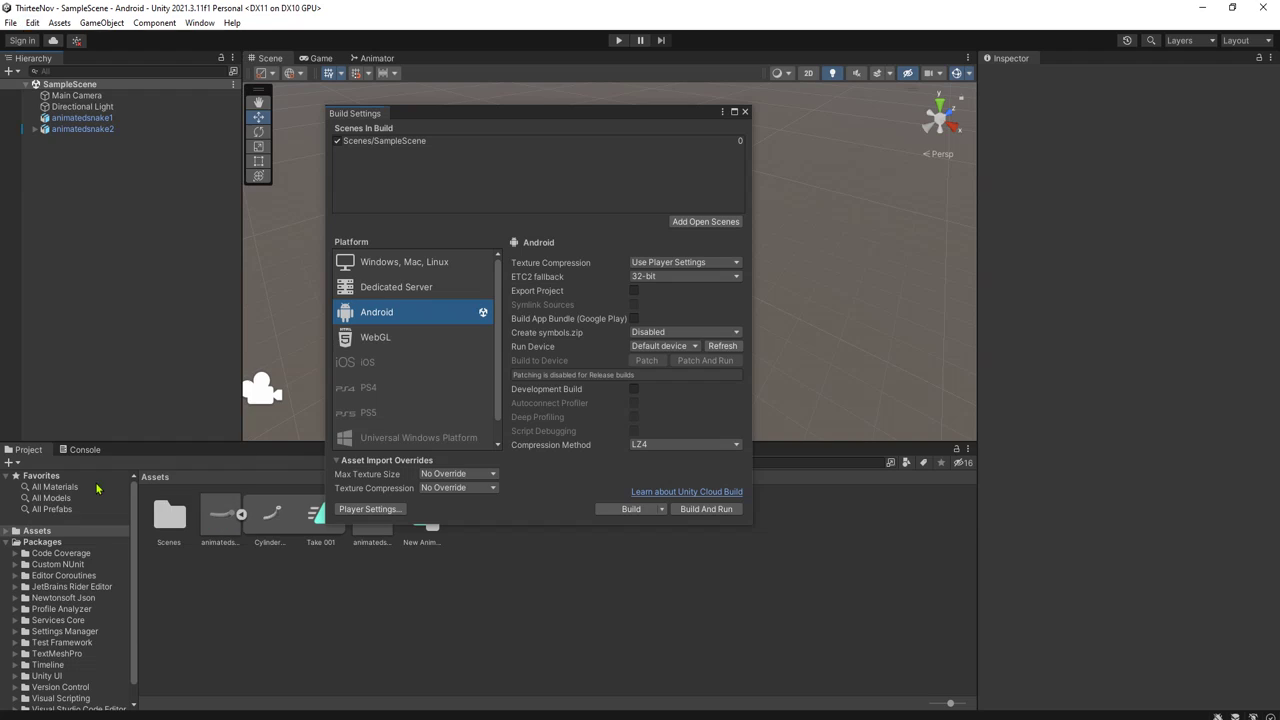
pyautogui.click(330, 402)
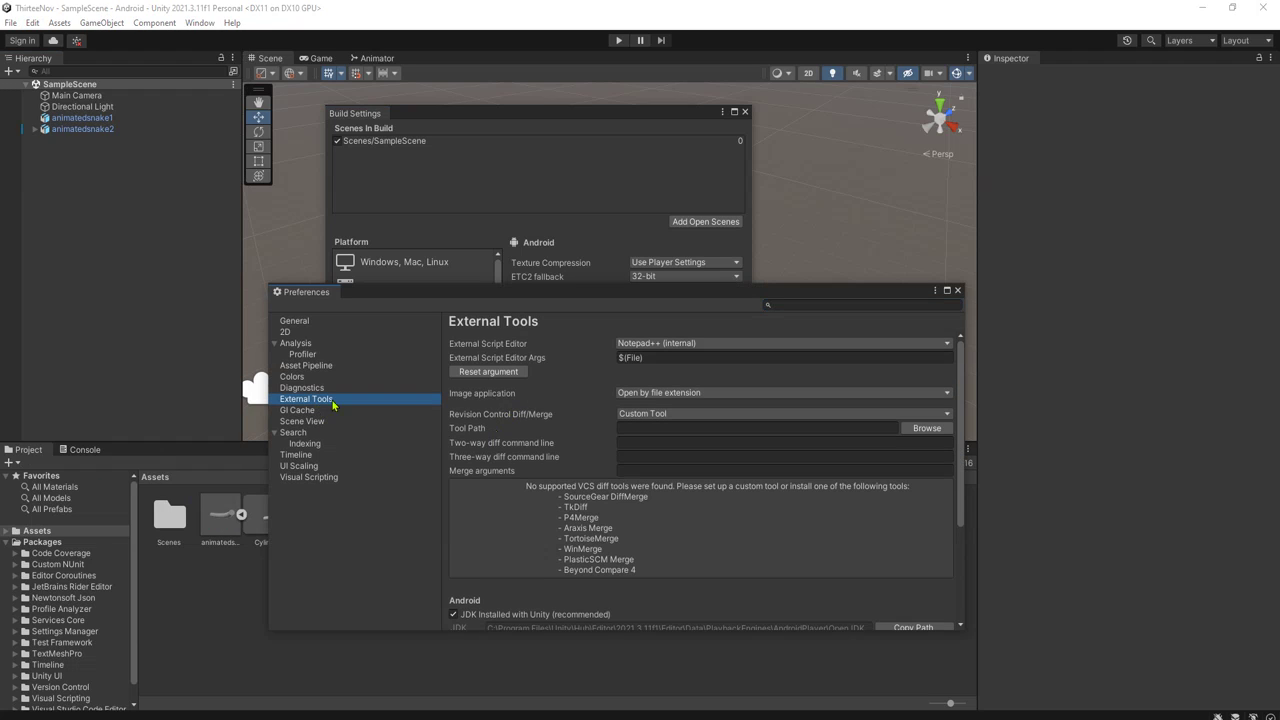
pyautogui.scroll(-3, 525, 524)
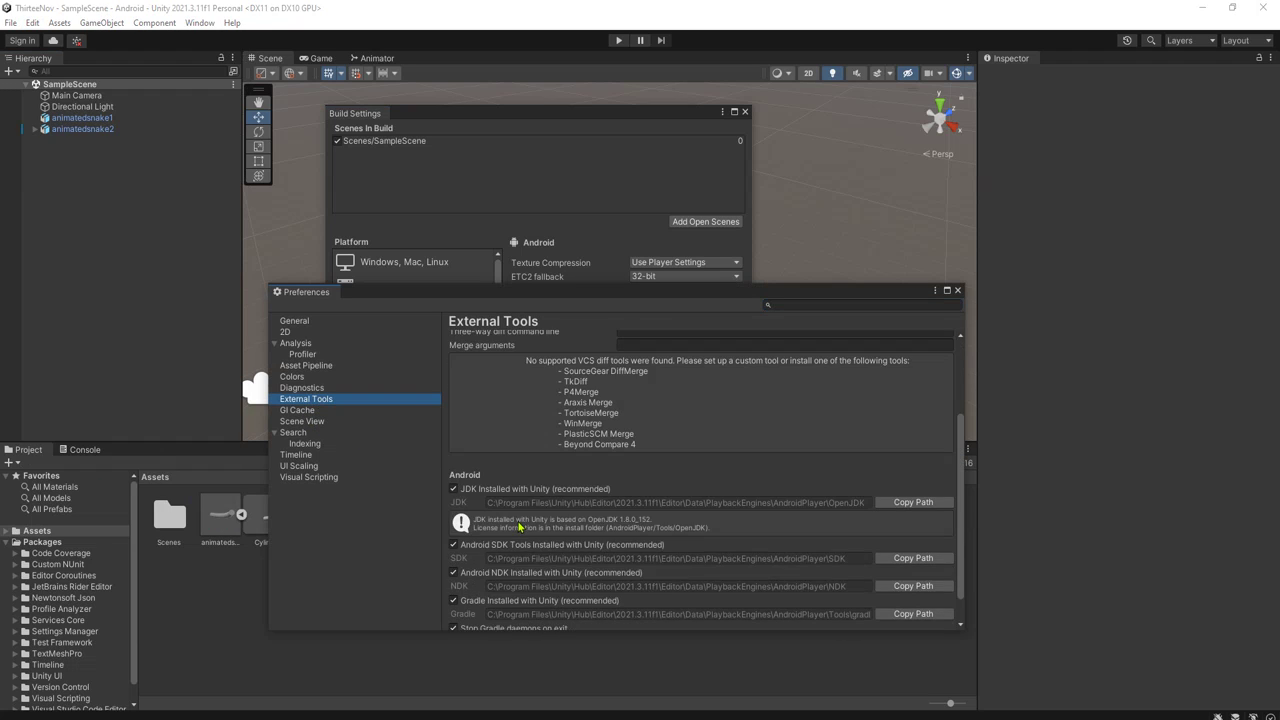
pyautogui.scroll(-1, 525, 483)
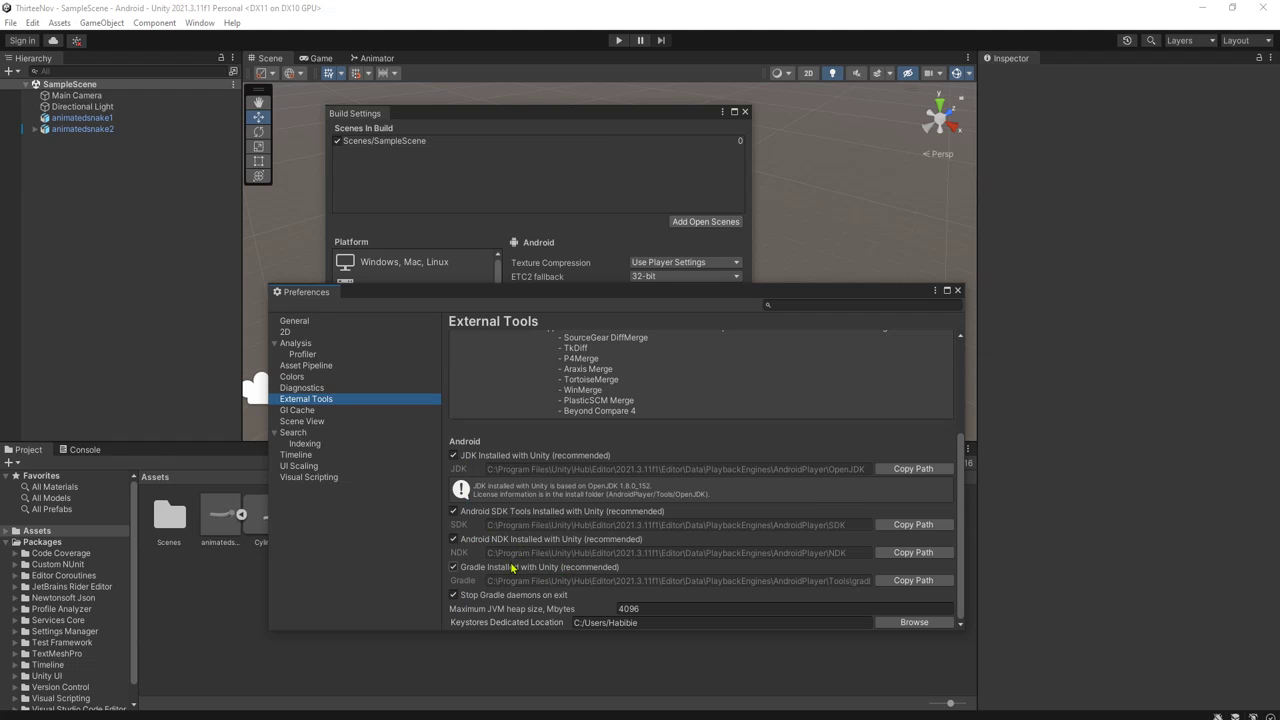
pyautogui.click(957, 291)
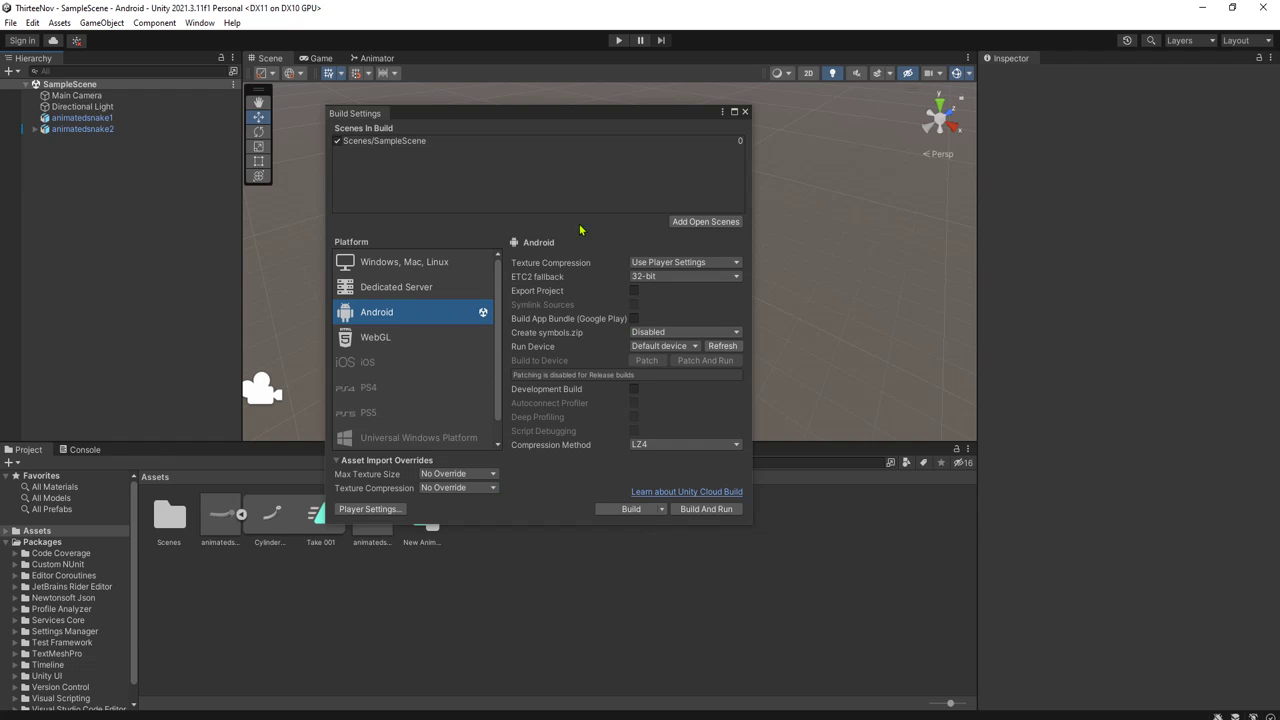
# Tick Export Project and export into a new 'AndroidProject' folder inside ThirteeNov.
pyautogui.moveTo(638, 113); pyautogui.dragTo(759, 98)
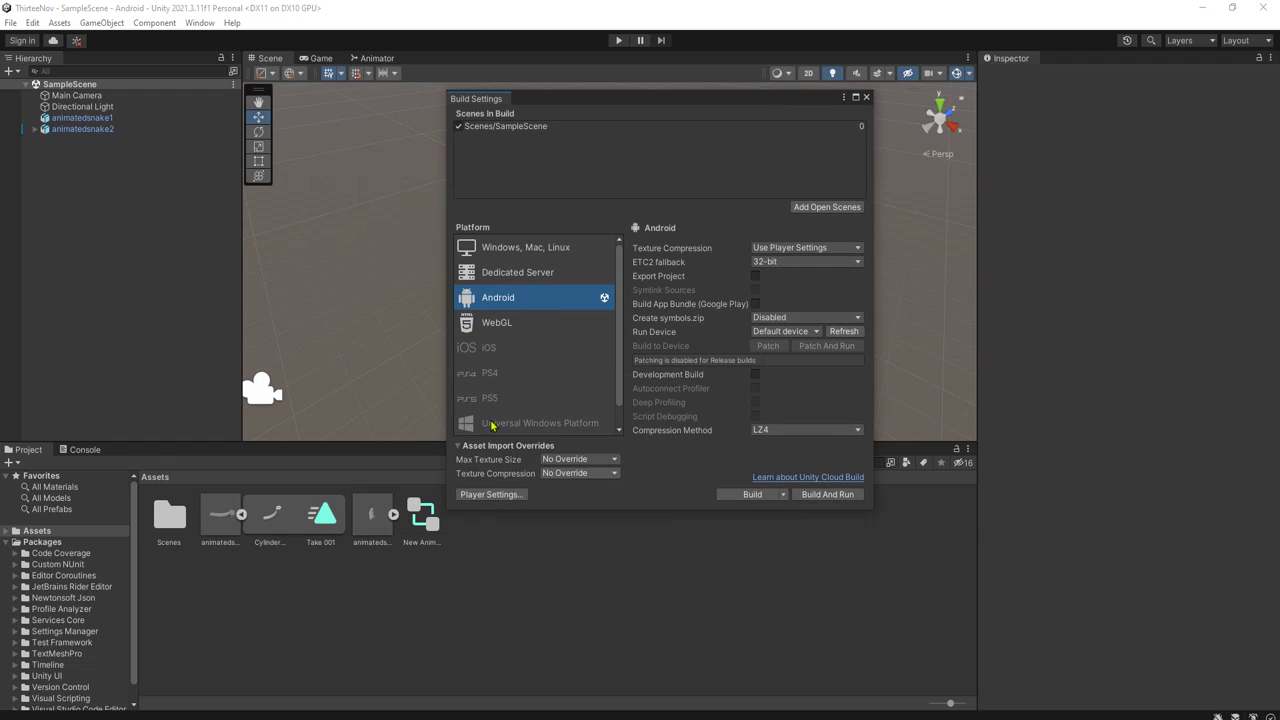
pyautogui.click(756, 277)
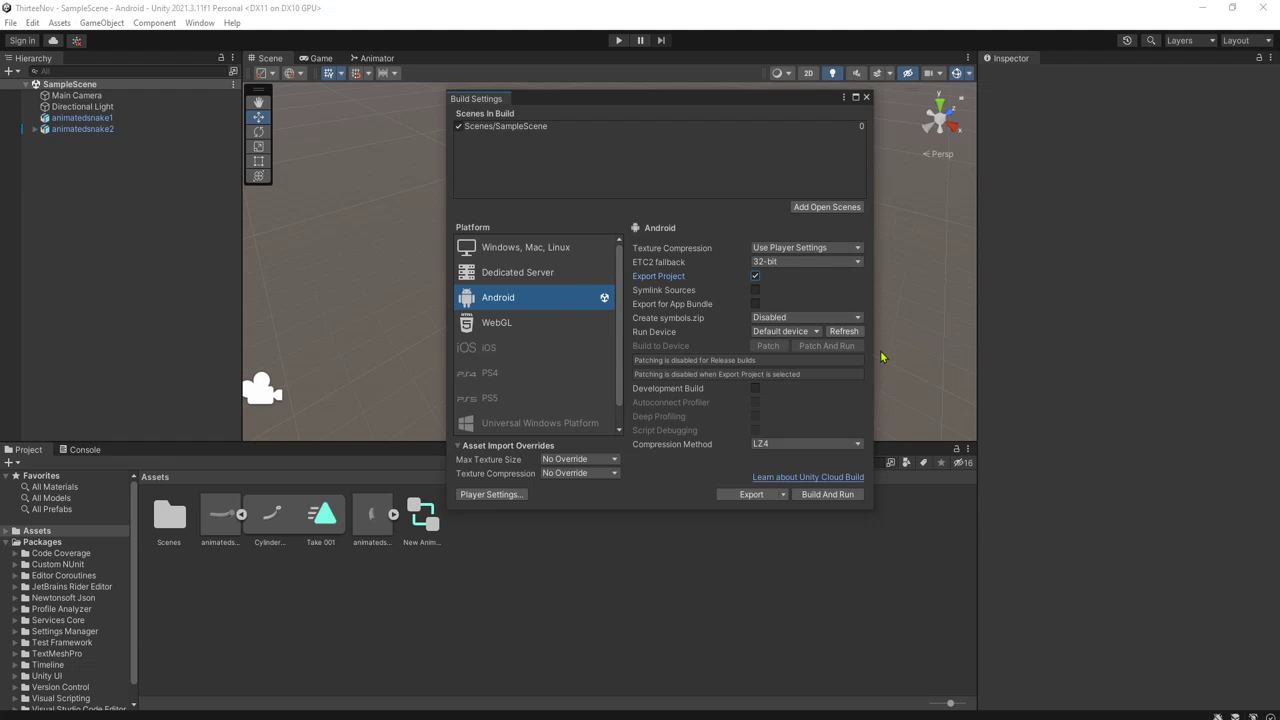
pyautogui.click(776, 498)
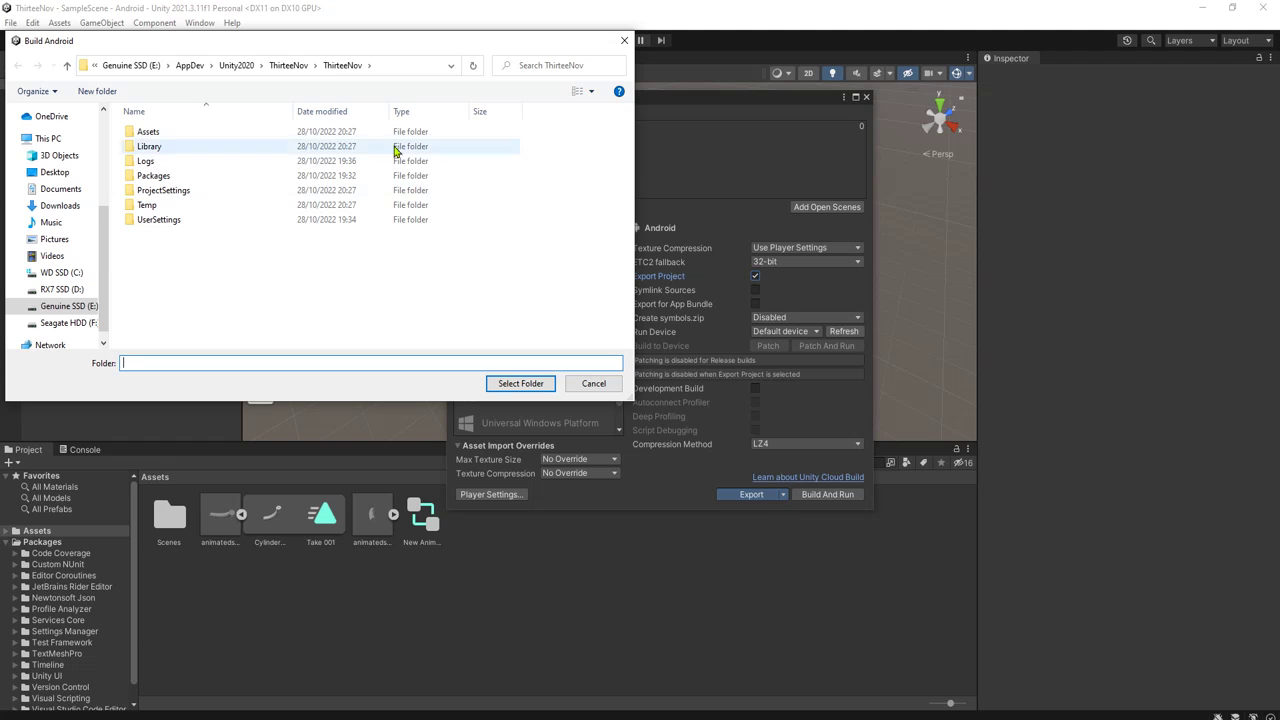
pyautogui.click(290, 66)
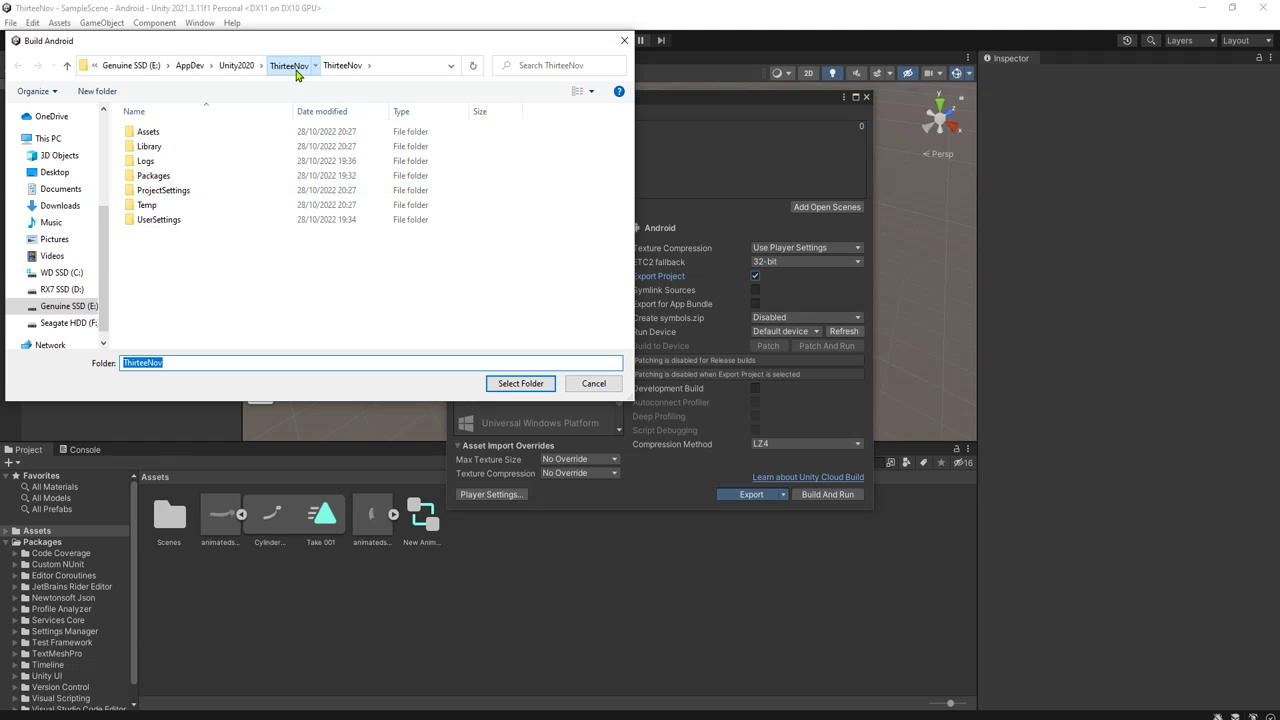
pyautogui.click(97, 91)
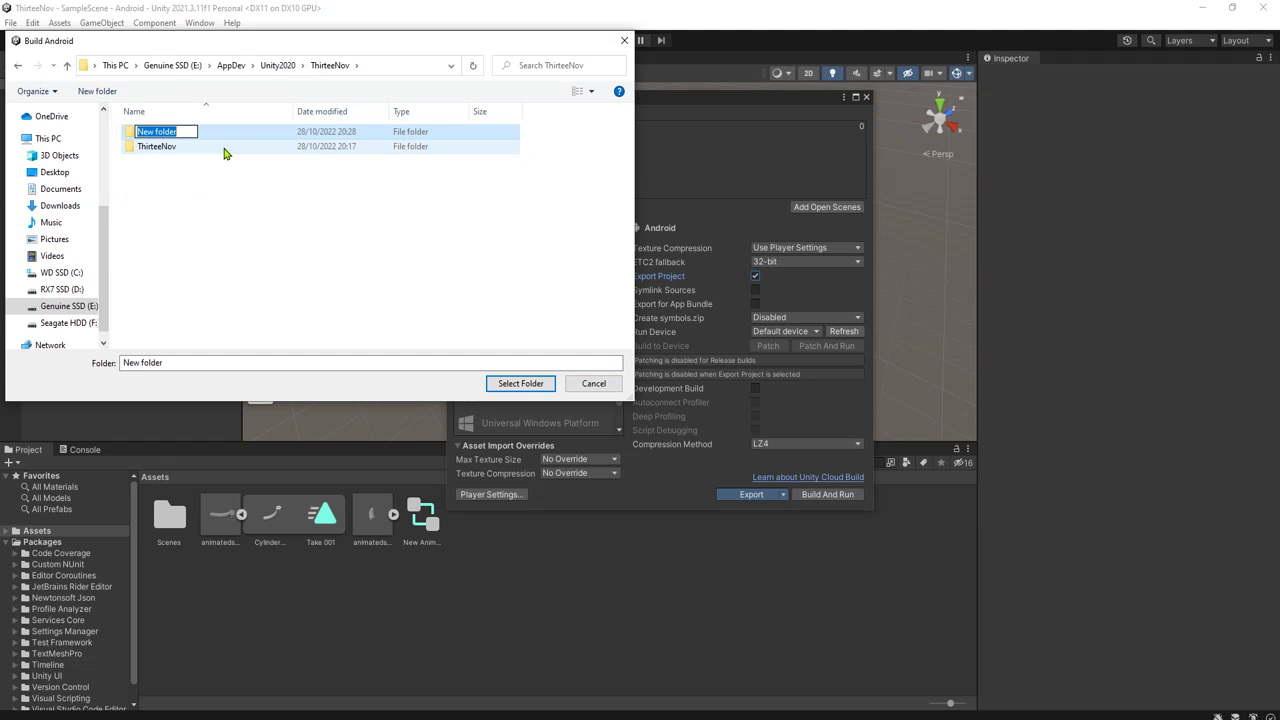
pyautogui.write('AndroidProject')
pyautogui.press('Return')
pyautogui.press('Return')
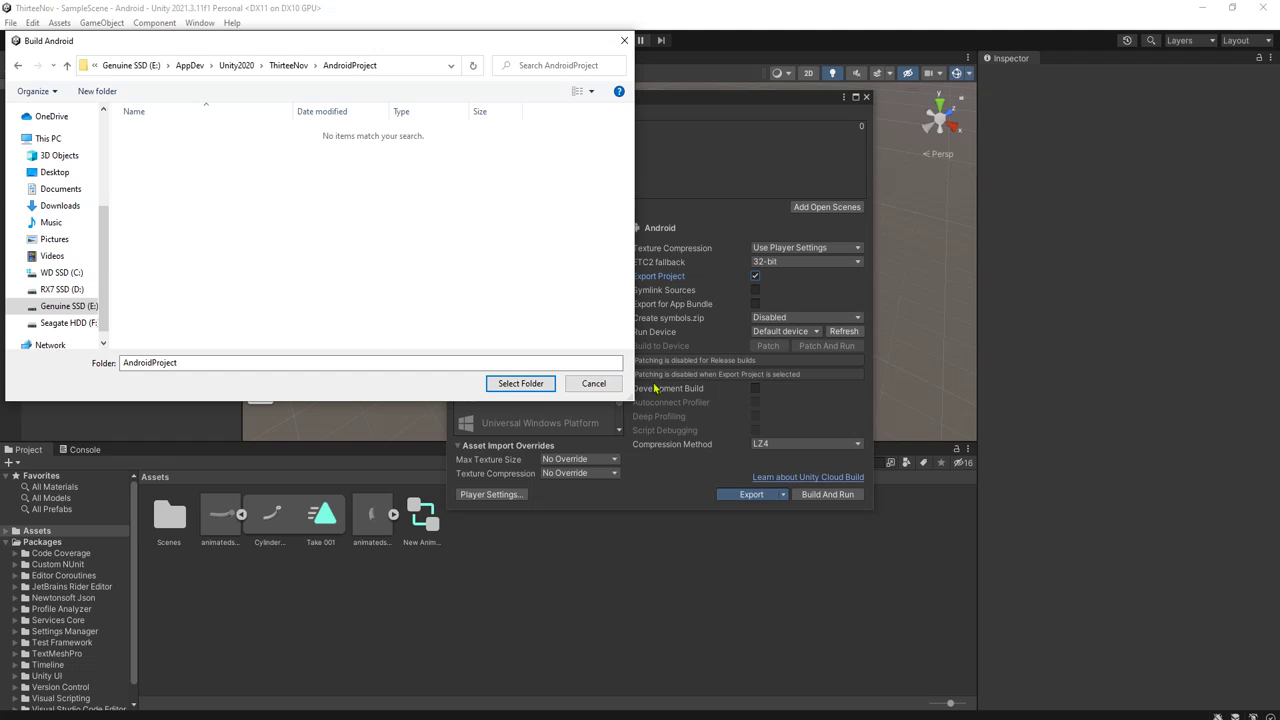
pyautogui.click(525, 386)
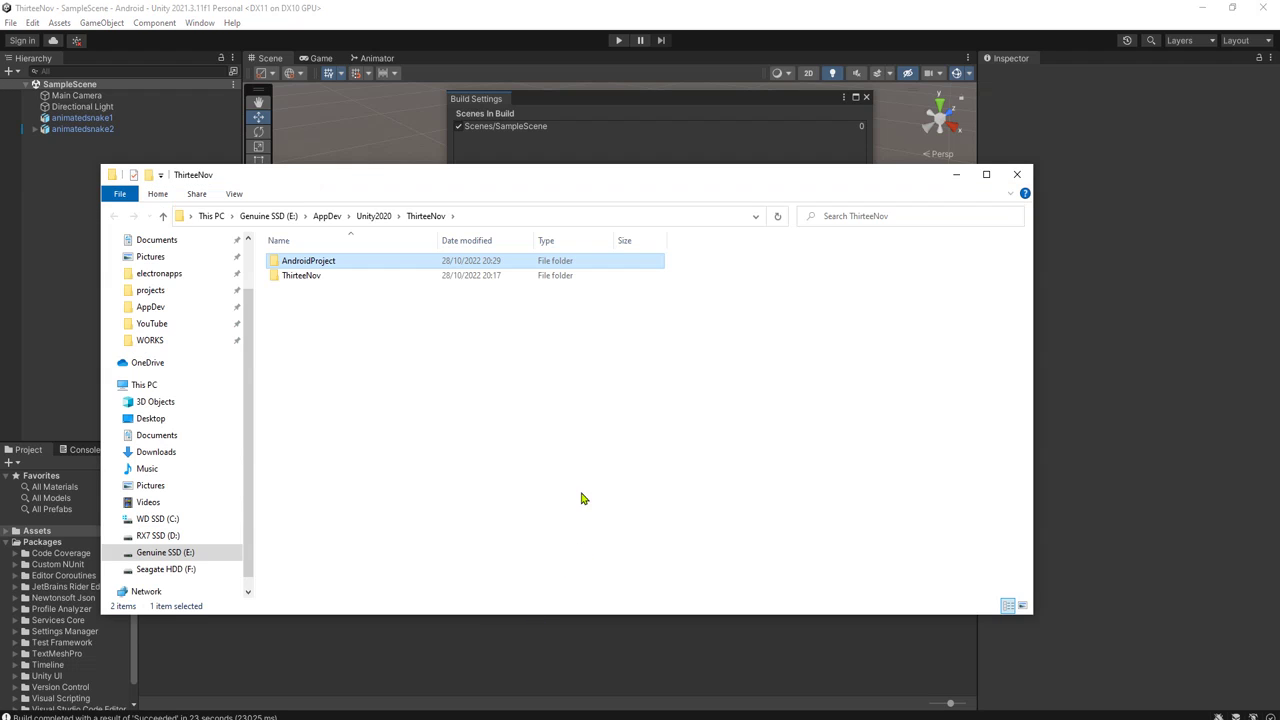
# Open the AndroidProject folder in File Explorer and show its full path in the address bar.
pyautogui.doubleClick(310, 264)
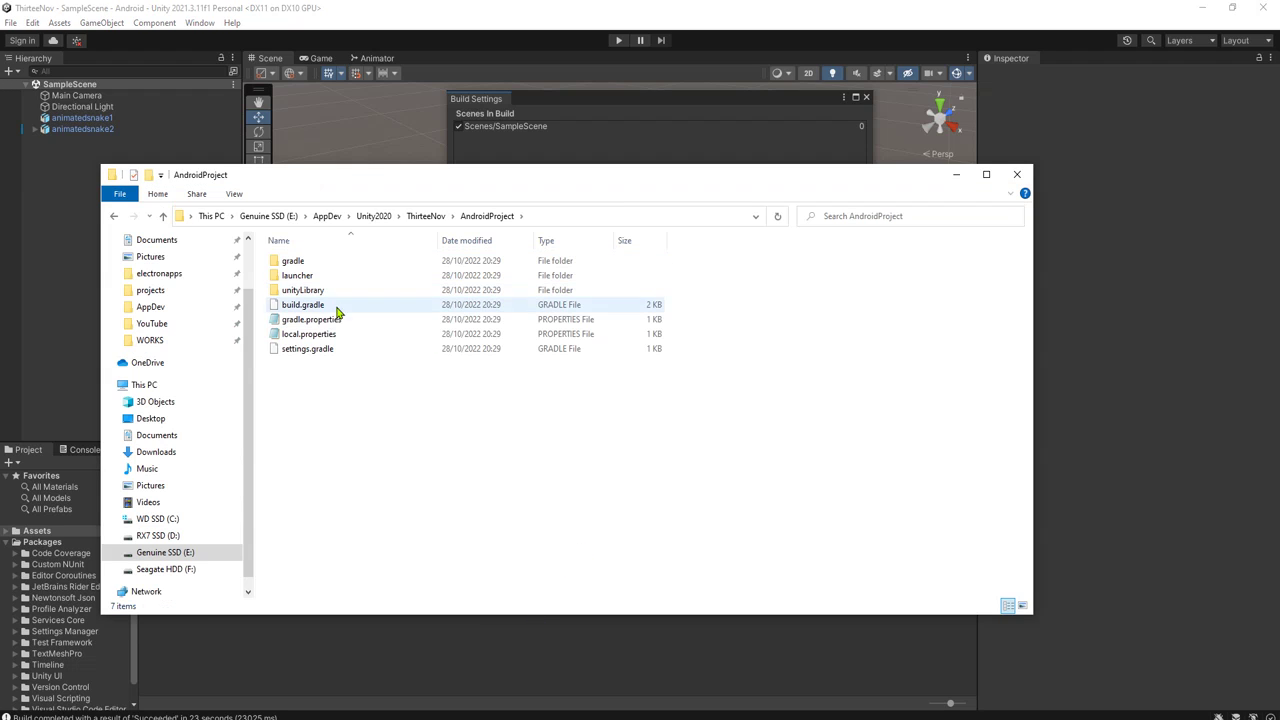
pyautogui.click(543, 220)
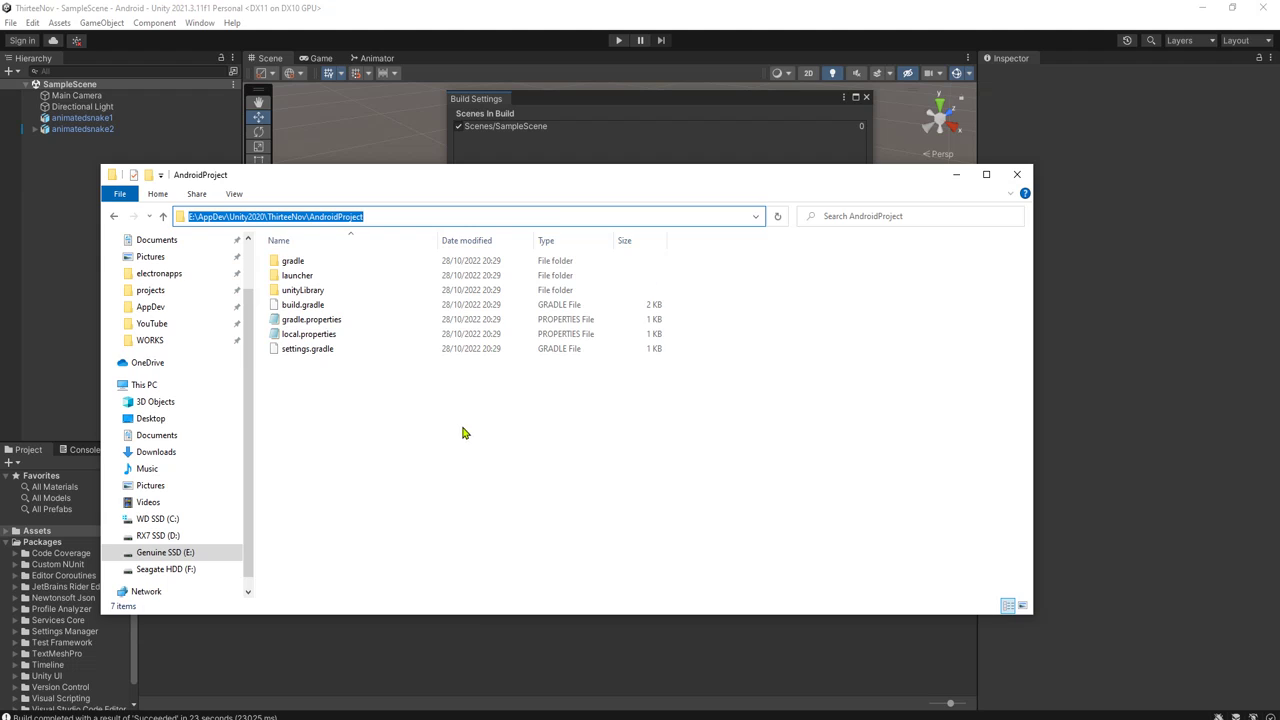
pyautogui.click(445, 398)
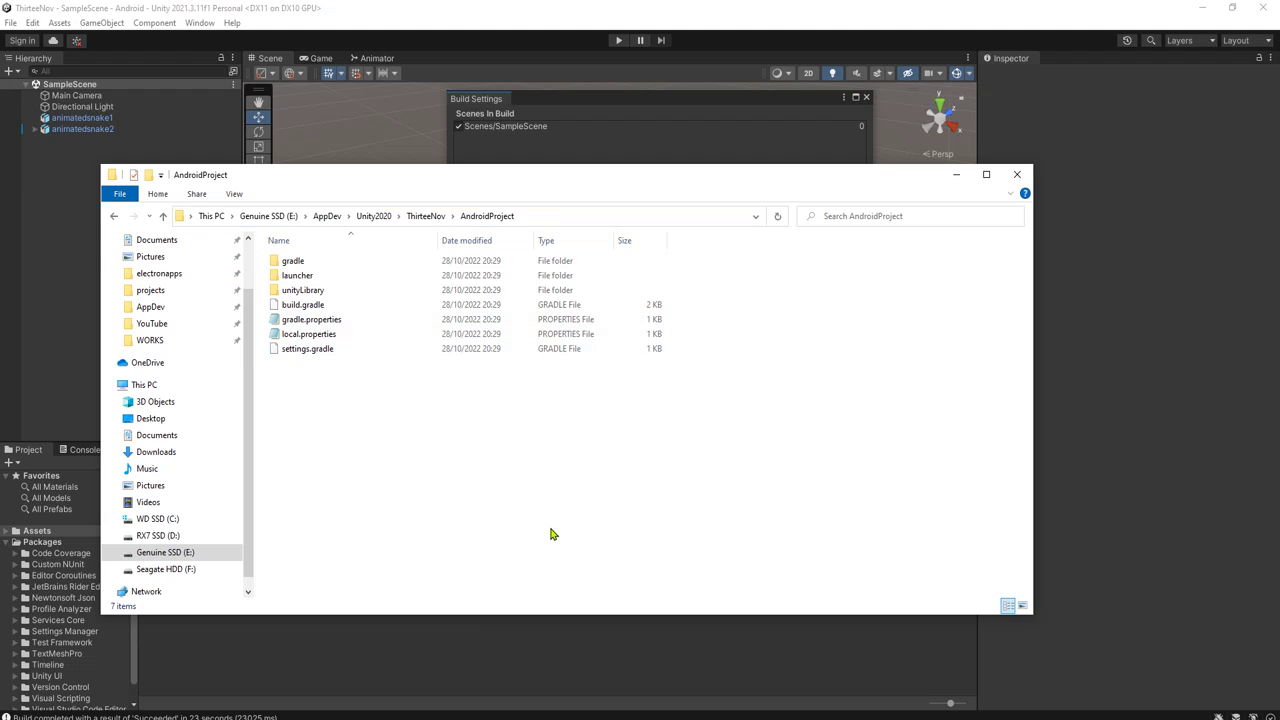
pyautogui.click(551, 220)
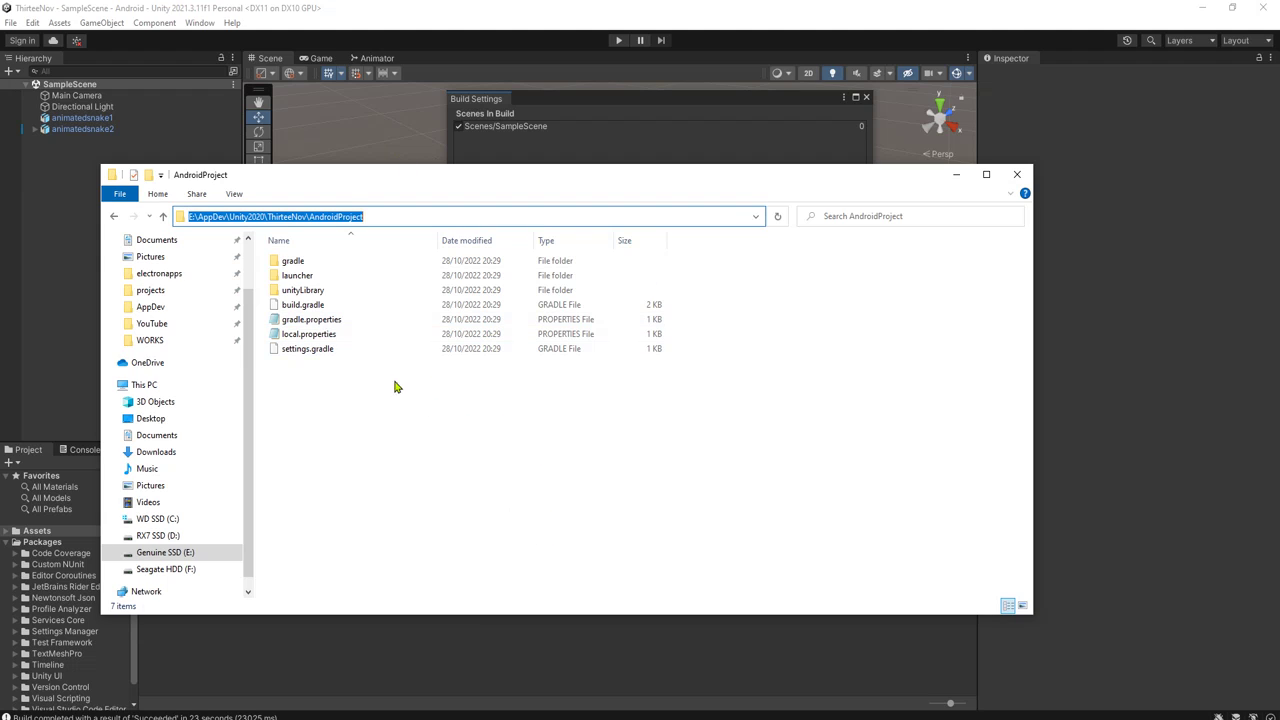
pyautogui.click(433, 404)
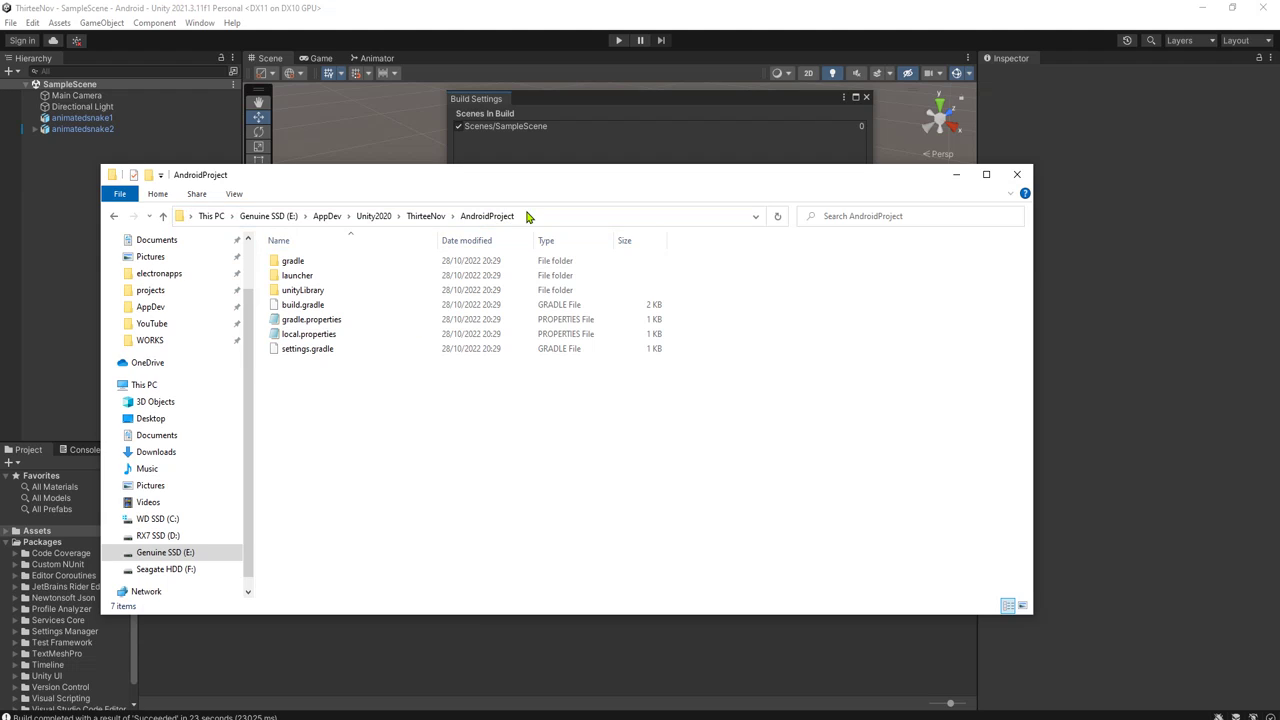
pyautogui.click(528, 217)
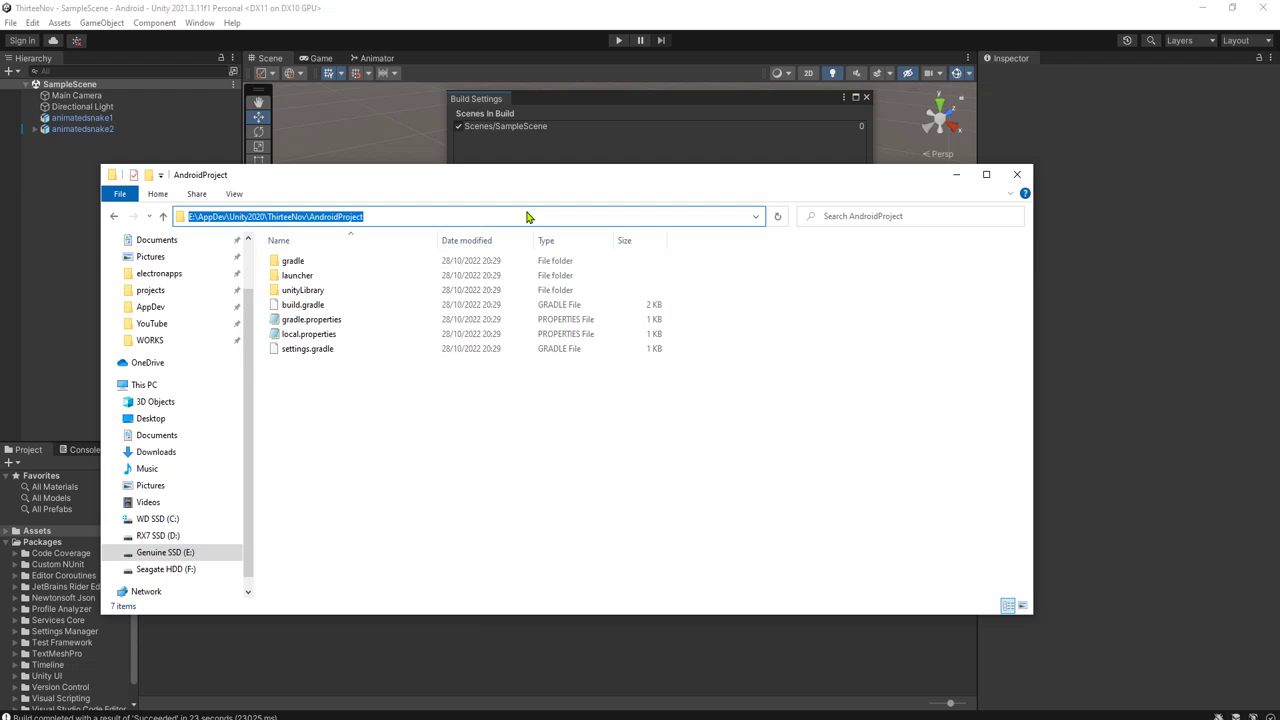